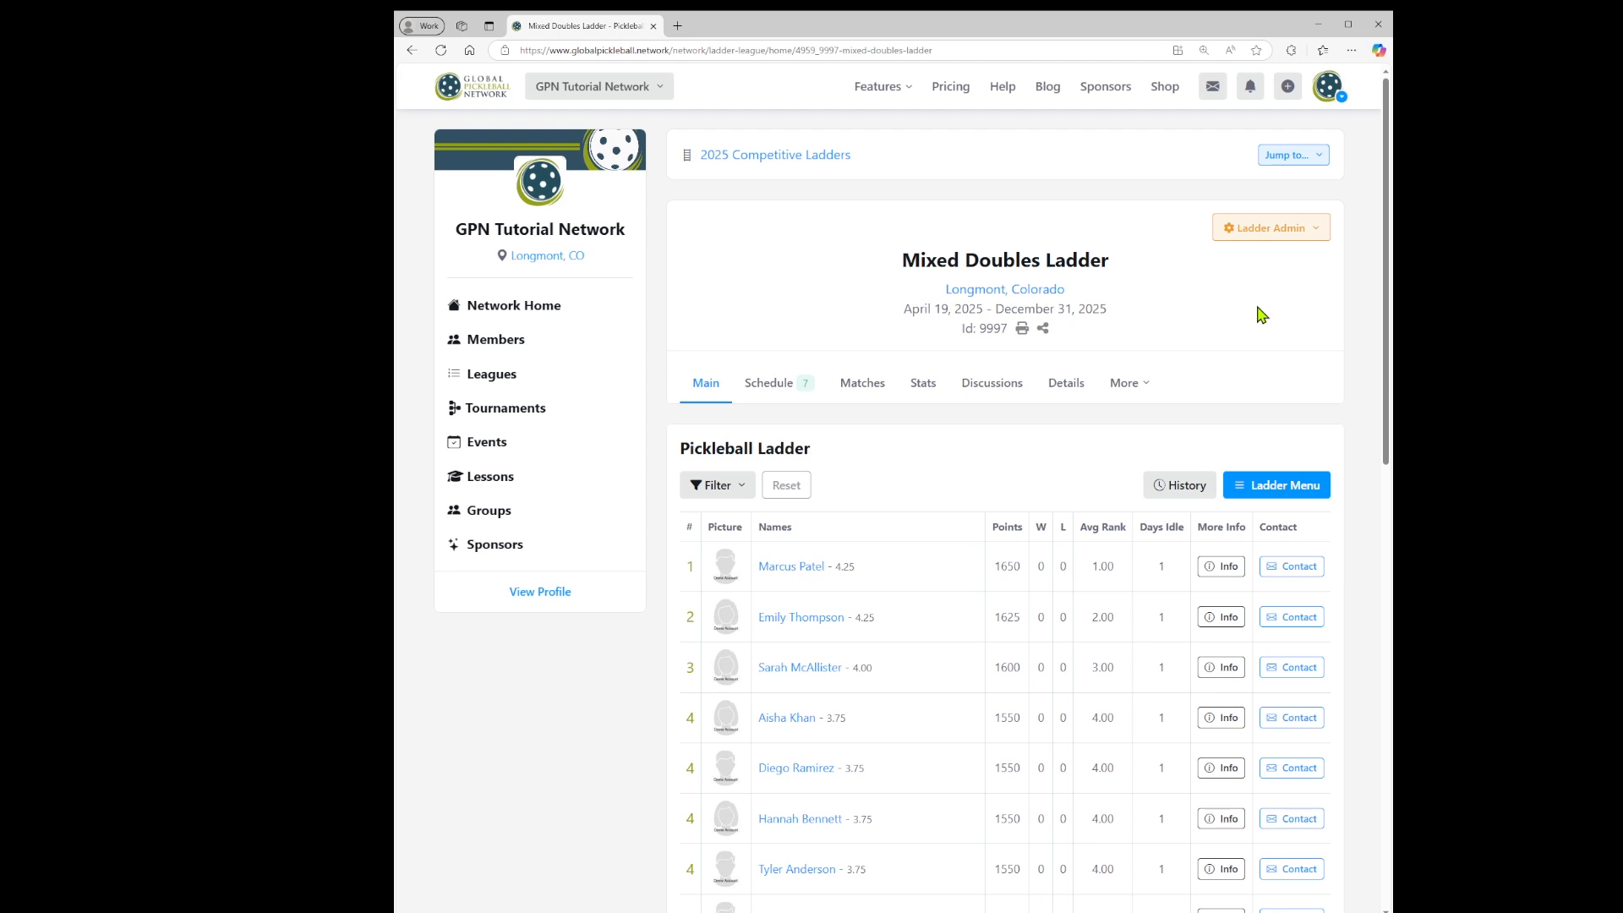
# Open the Mixed Doubles Ladder event for Sat, Apr 26th at 07:00 PM and review its attendees.
pyautogui.click(1266, 158)
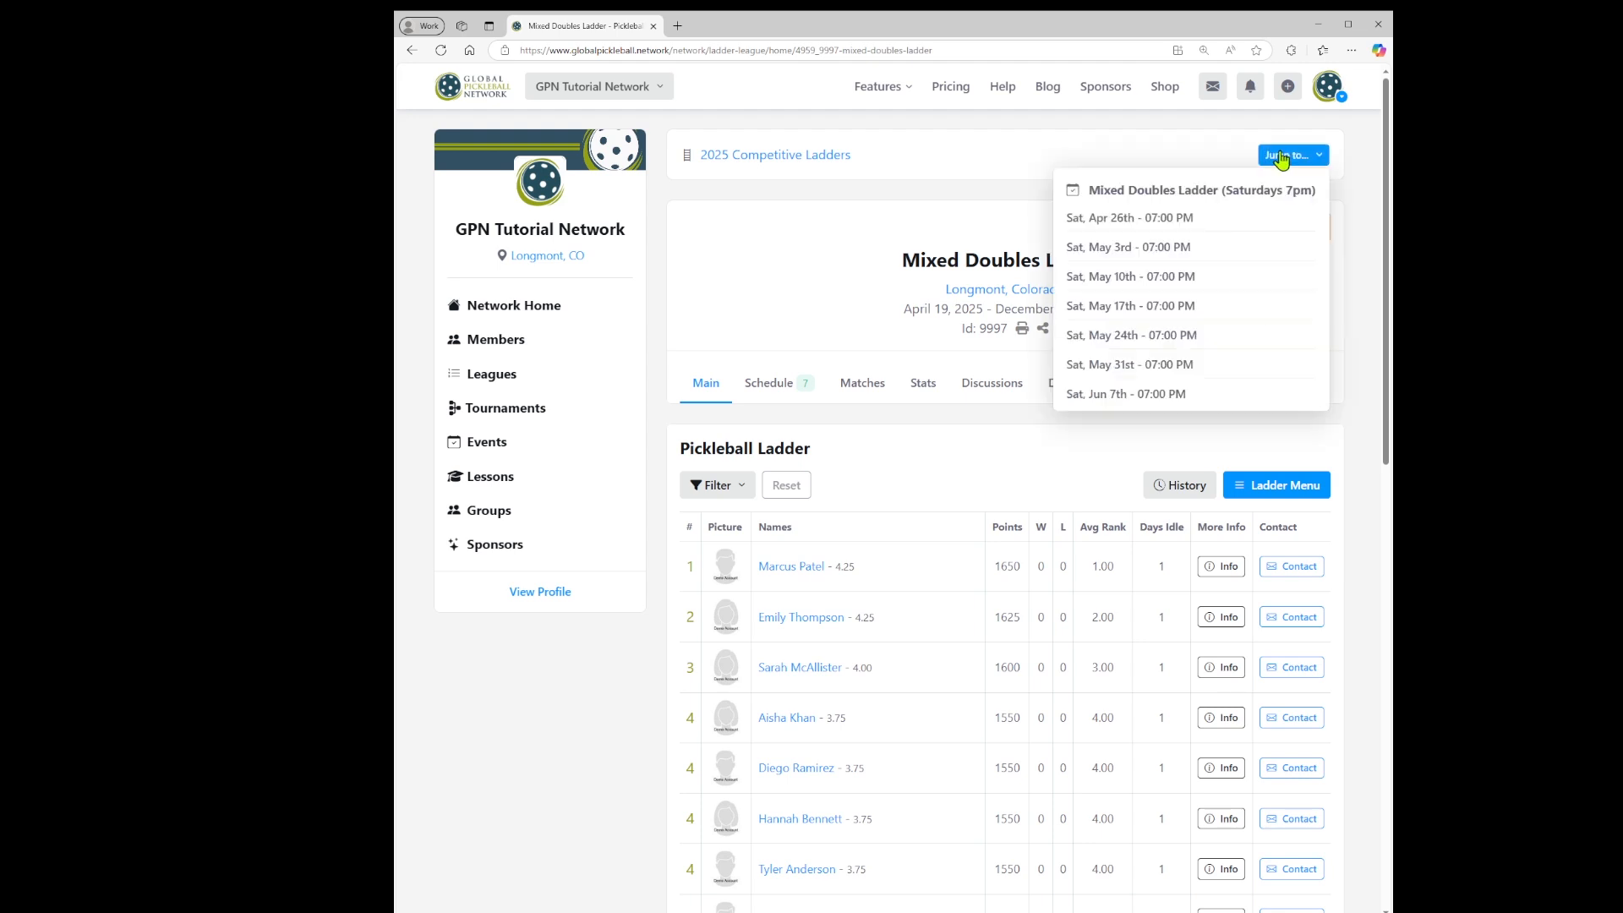
pyautogui.click(1117, 219)
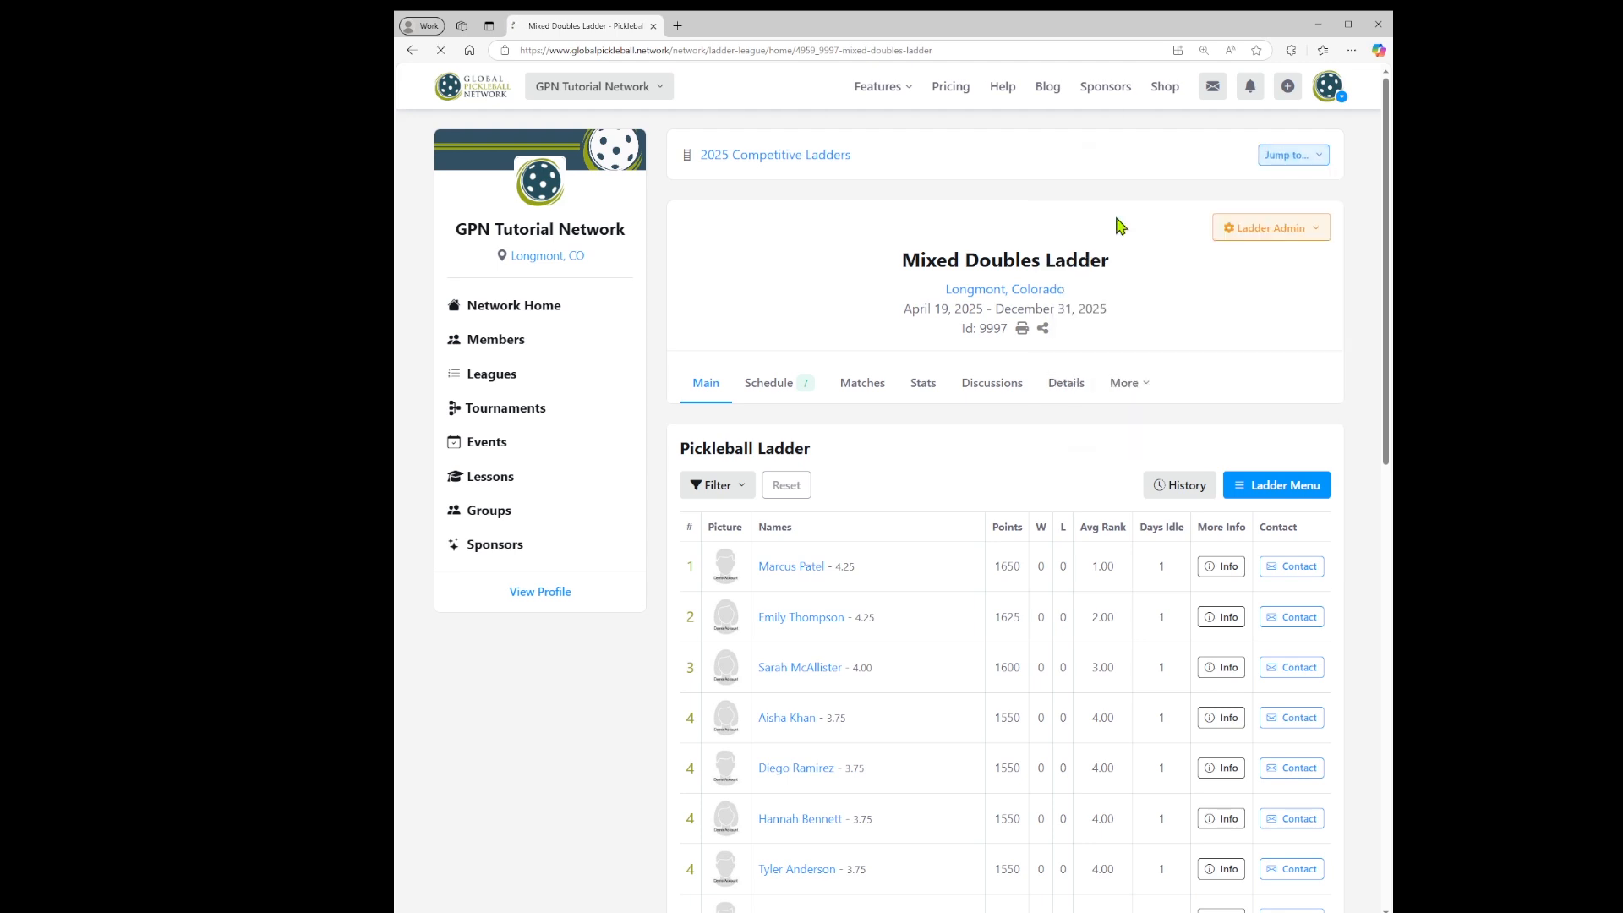
pyautogui.moveTo(1386, 177)
pyautogui.mouseDown()
pyautogui.moveTo(1380, 305)
pyautogui.moveTo(1386, 174)
pyautogui.mouseUp()
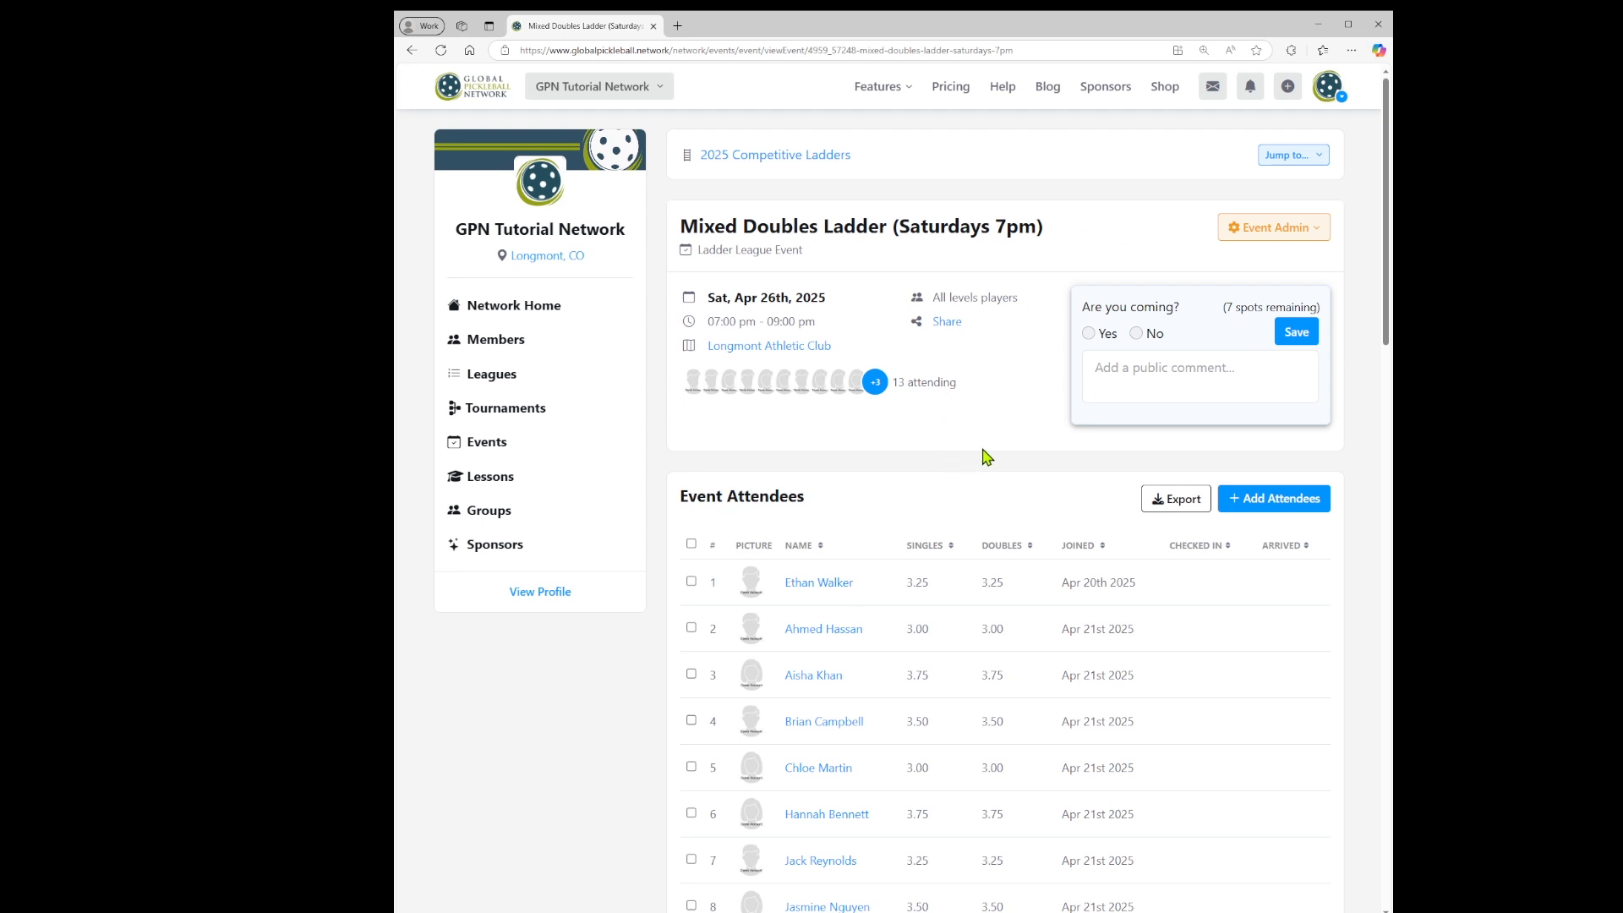
# Return to the Mixed Doubles Ladder, view its schedule, and open match scheduling for Saturday, April 26, 2025.
pyautogui.click(1285, 155)
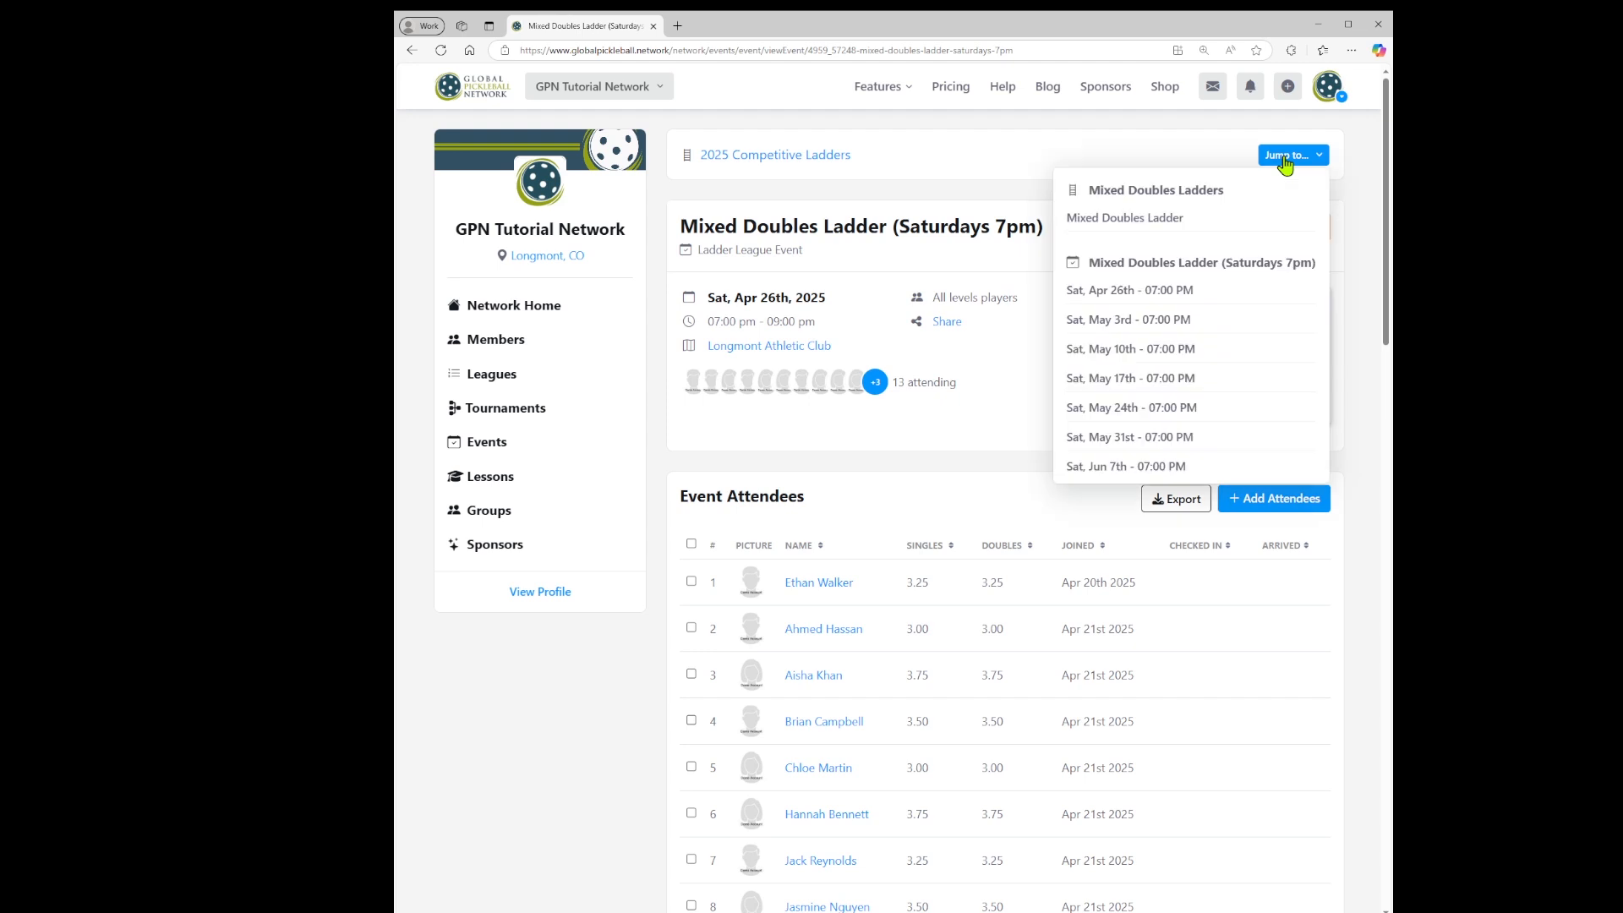
pyautogui.click(1125, 220)
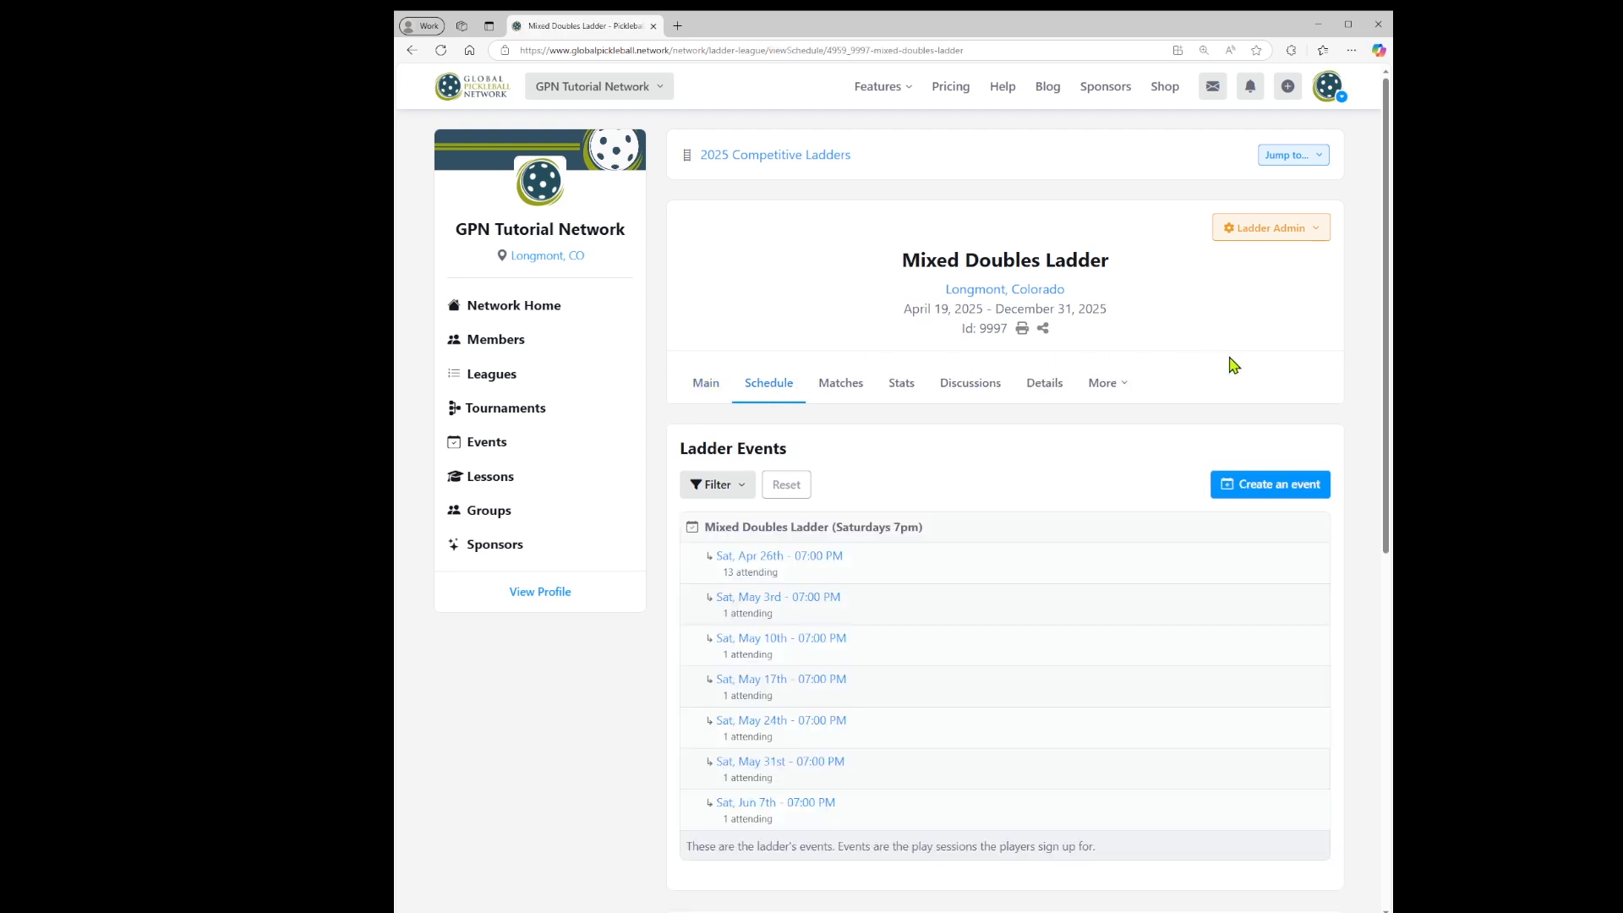
pyautogui.scroll(-3, 1225, 362)
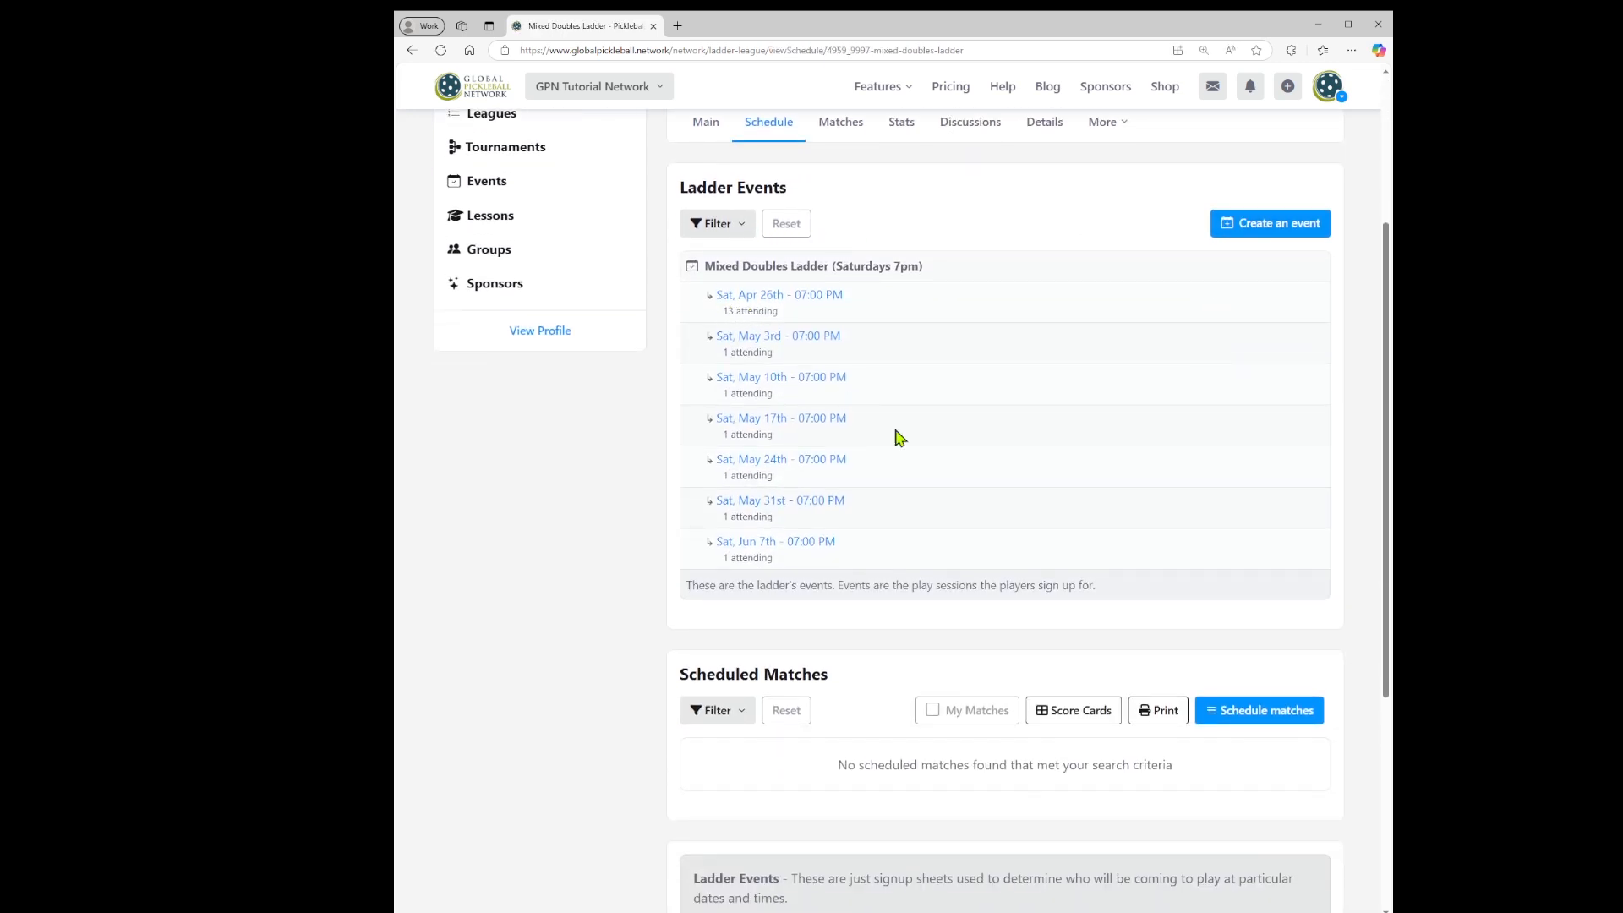
pyautogui.click(1251, 713)
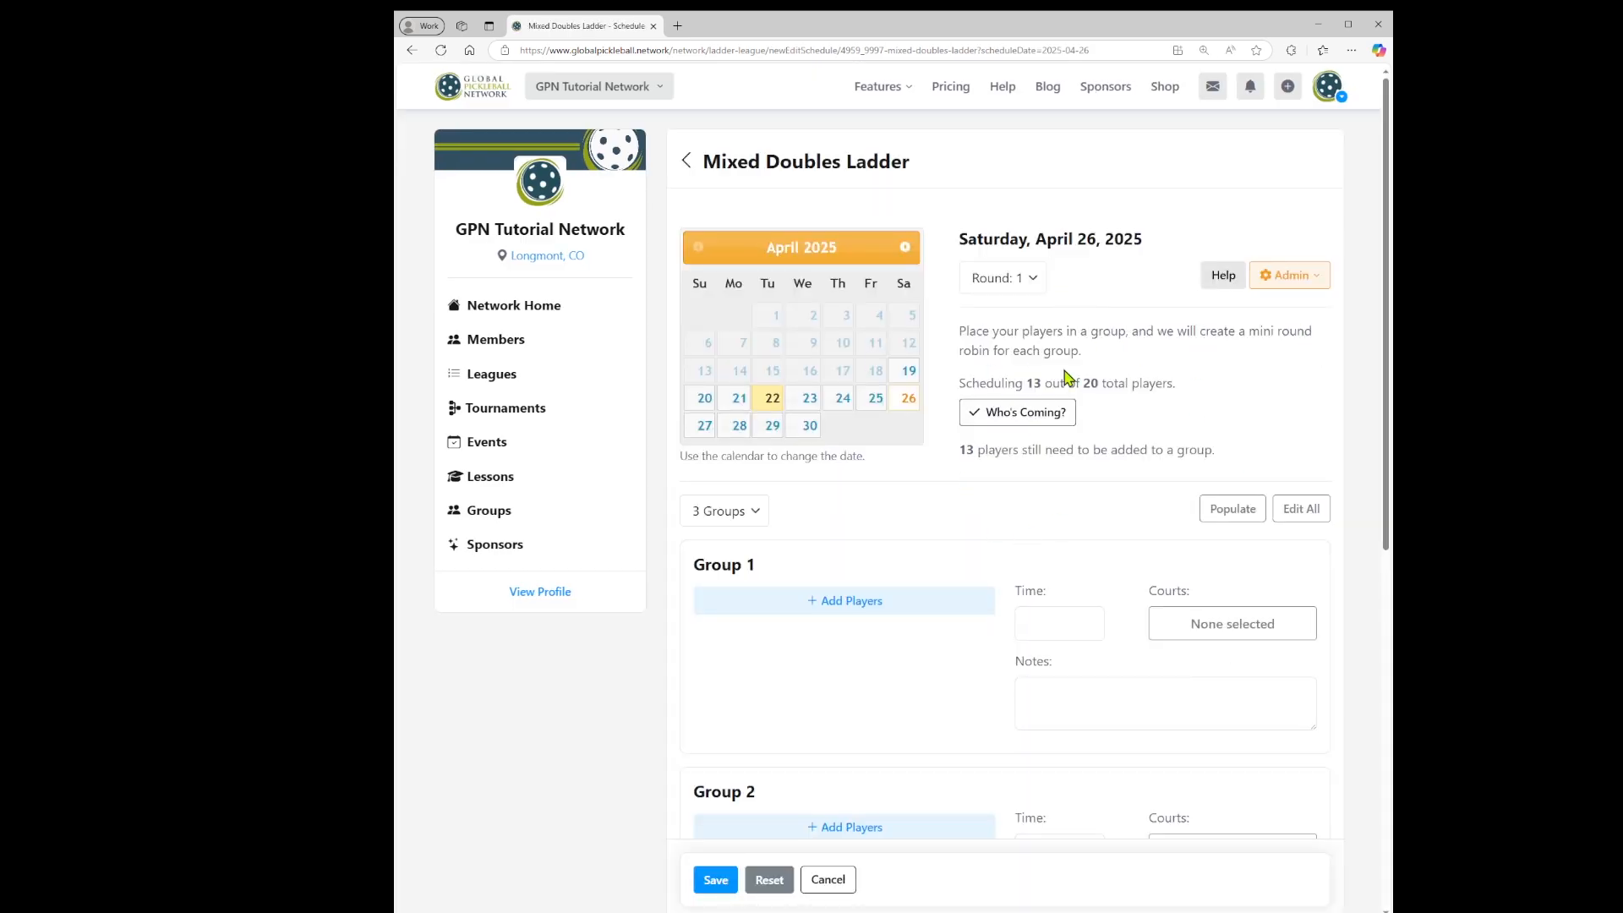
# Update the round 1 lineup: exclude the first signed-up rank 4 player, include the rank 3 player and the rank 4 player without a signup, and save.
pyautogui.moveTo(960, 384); pyautogui.dragTo(1188, 393)
pyautogui.click(1280, 384)
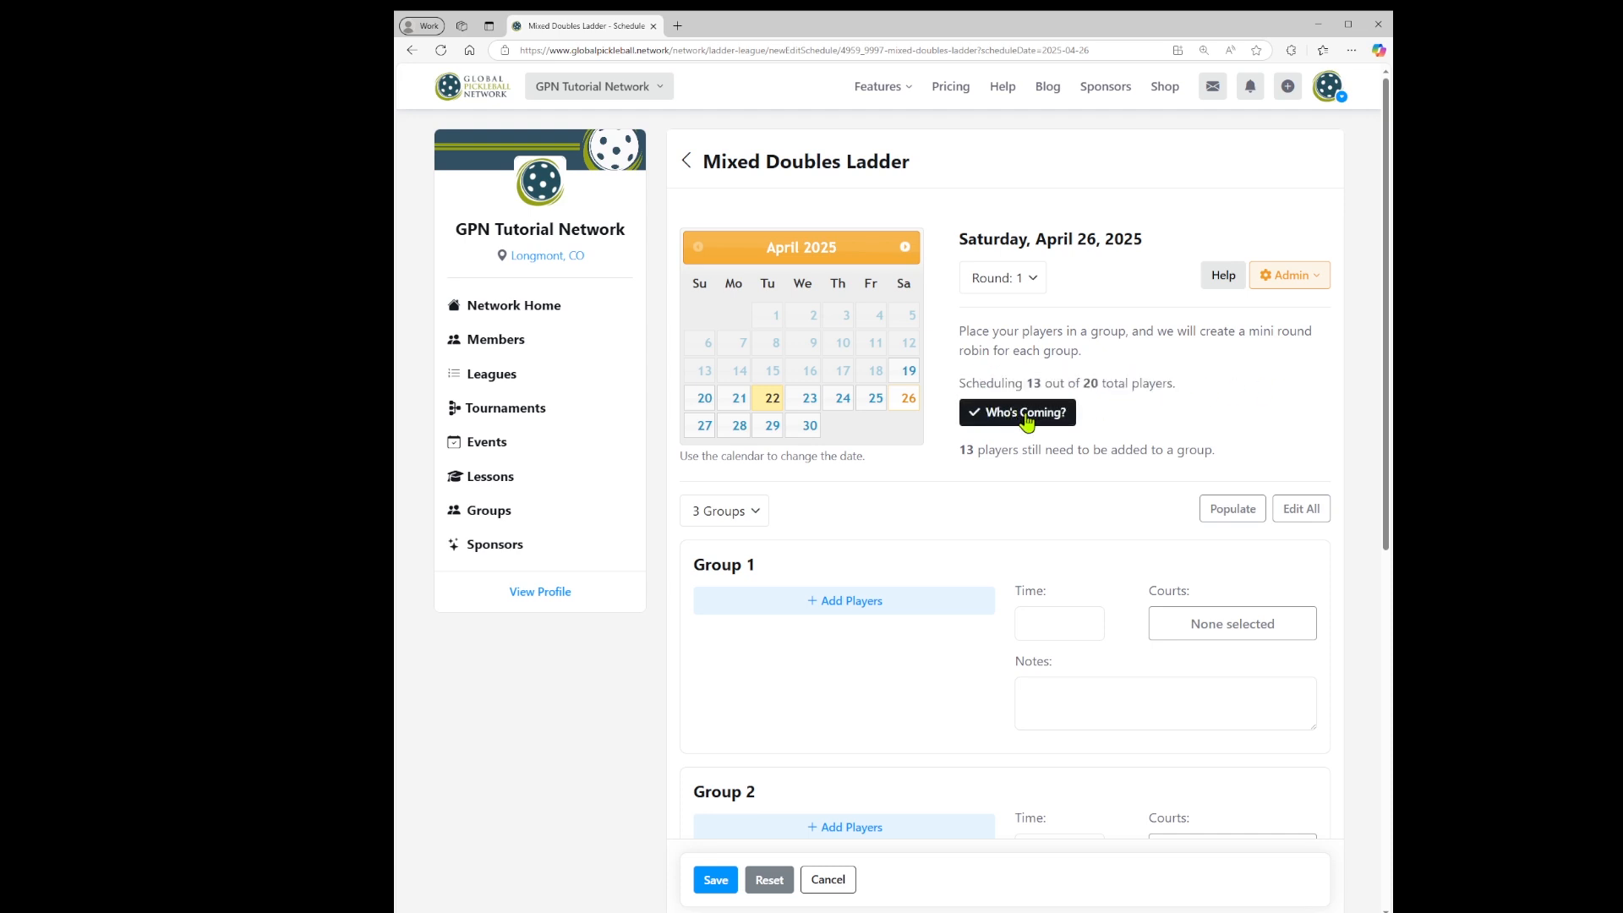
pyautogui.click(1027, 414)
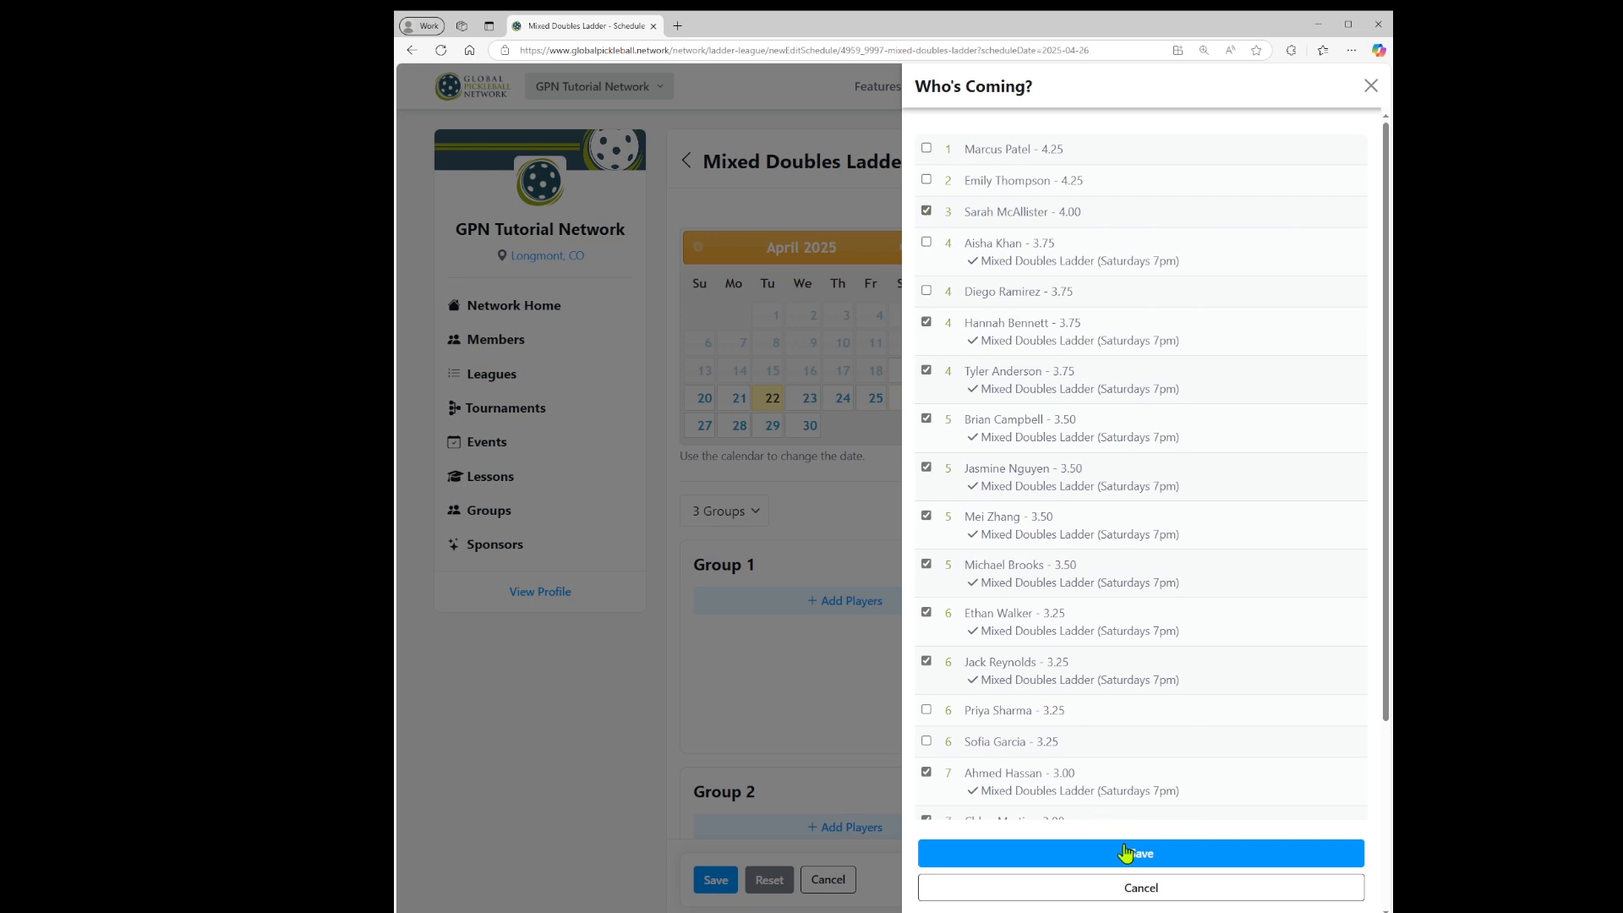
pyautogui.click(927, 291)
pyautogui.click(1135, 850)
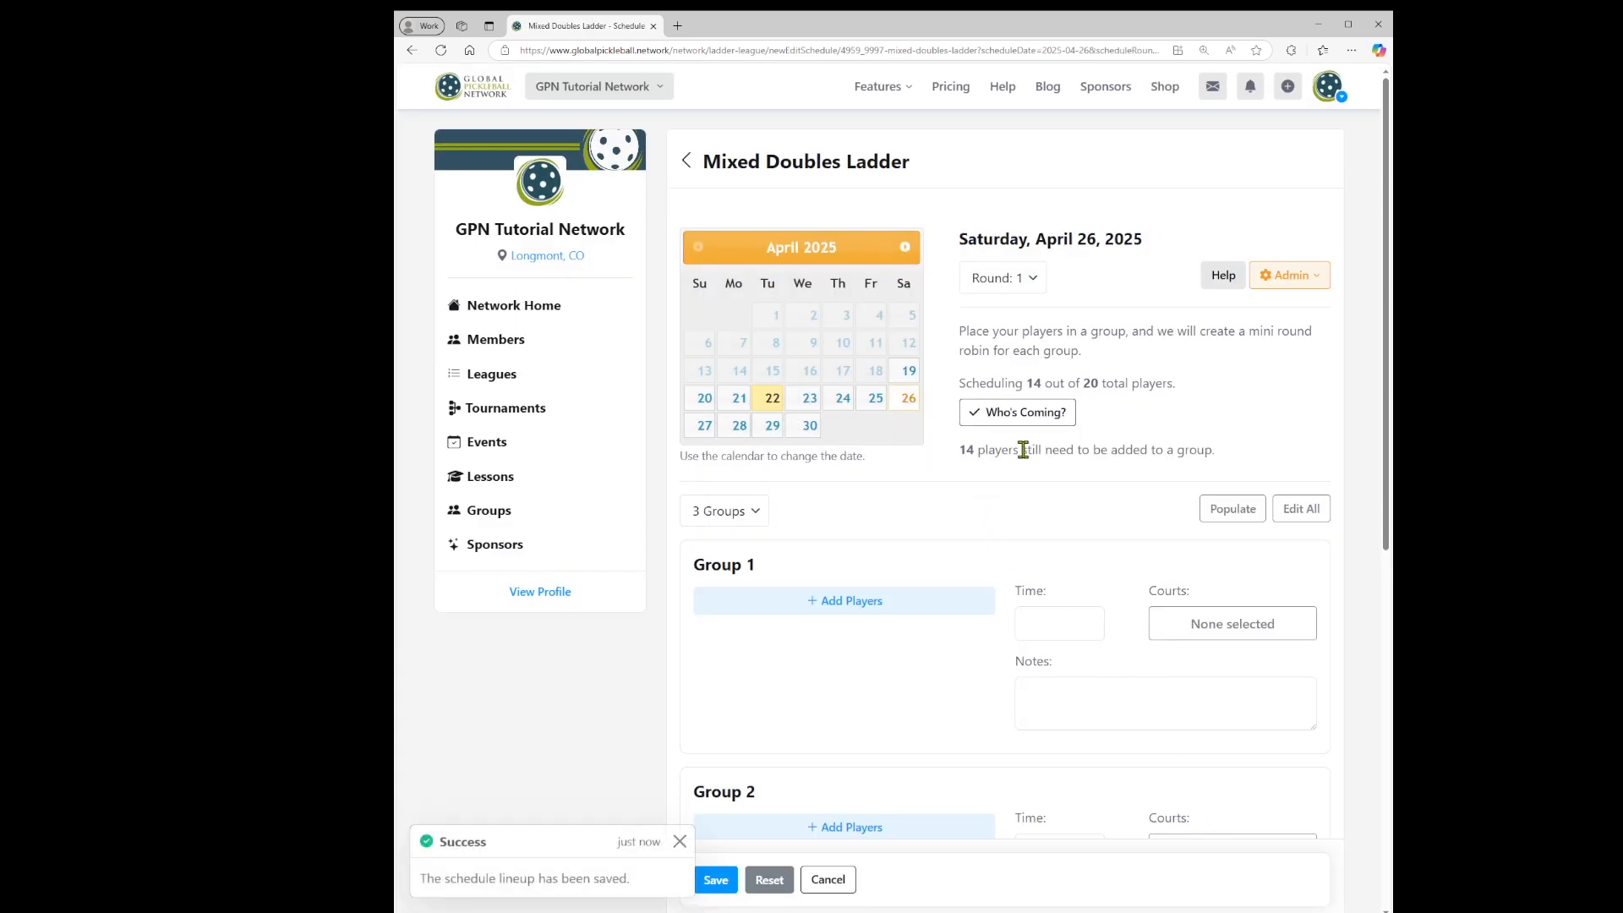
# Remove the second rank 7 player, rated 3.00, from the round 1 lineup and save it.
pyautogui.click(1010, 413)
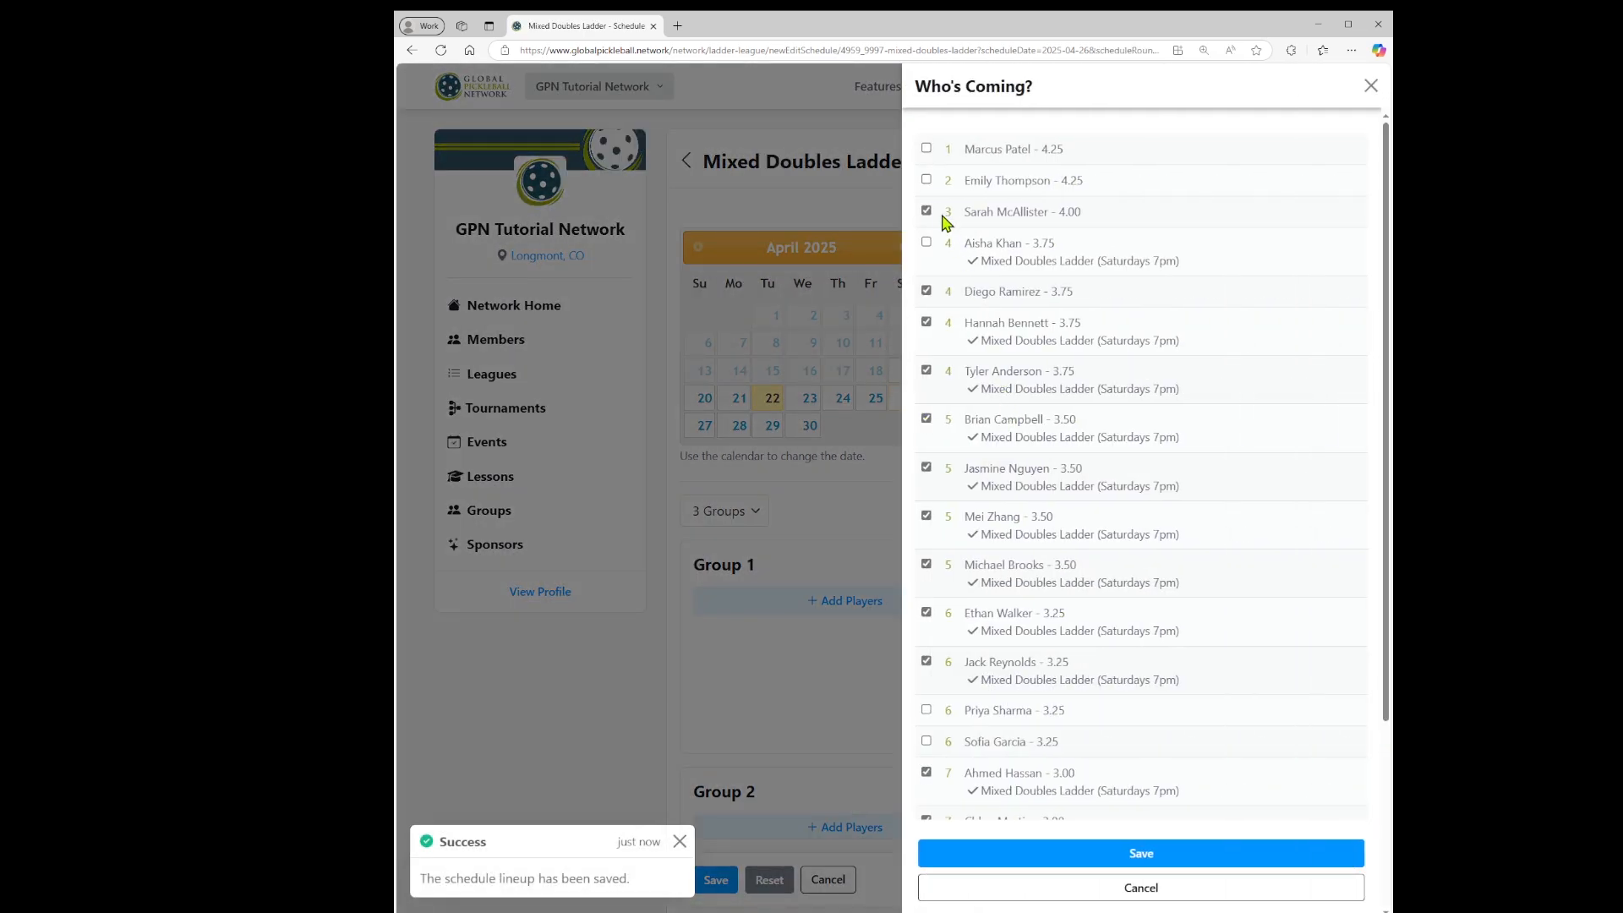
pyautogui.moveTo(1389, 215); pyautogui.dragTo(1366, 388)
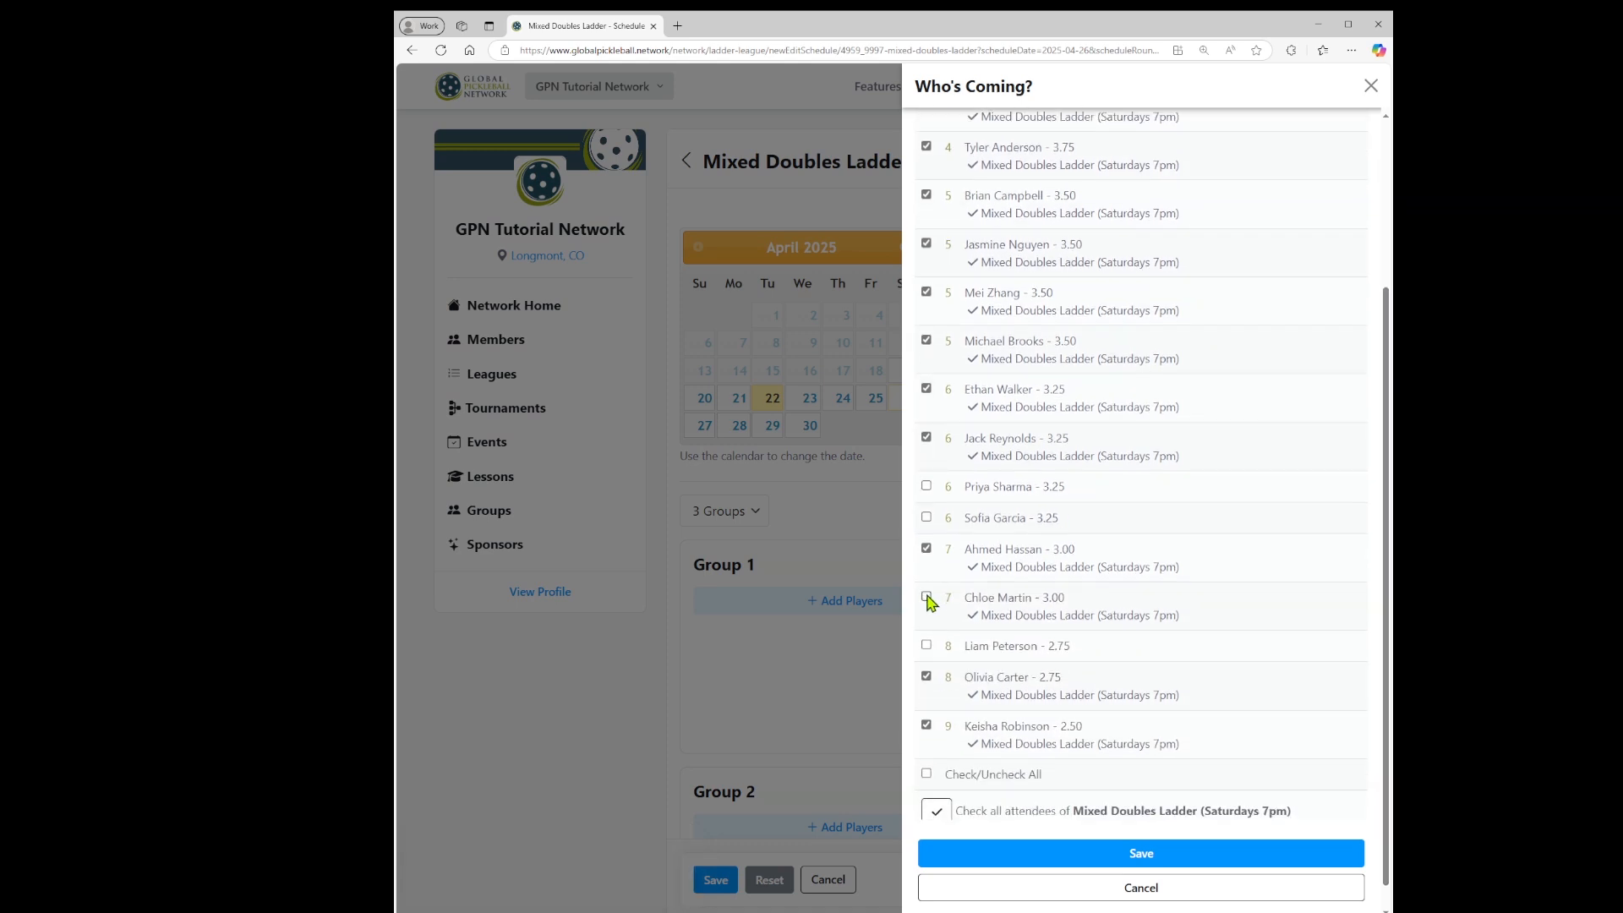
pyautogui.click(1133, 867)
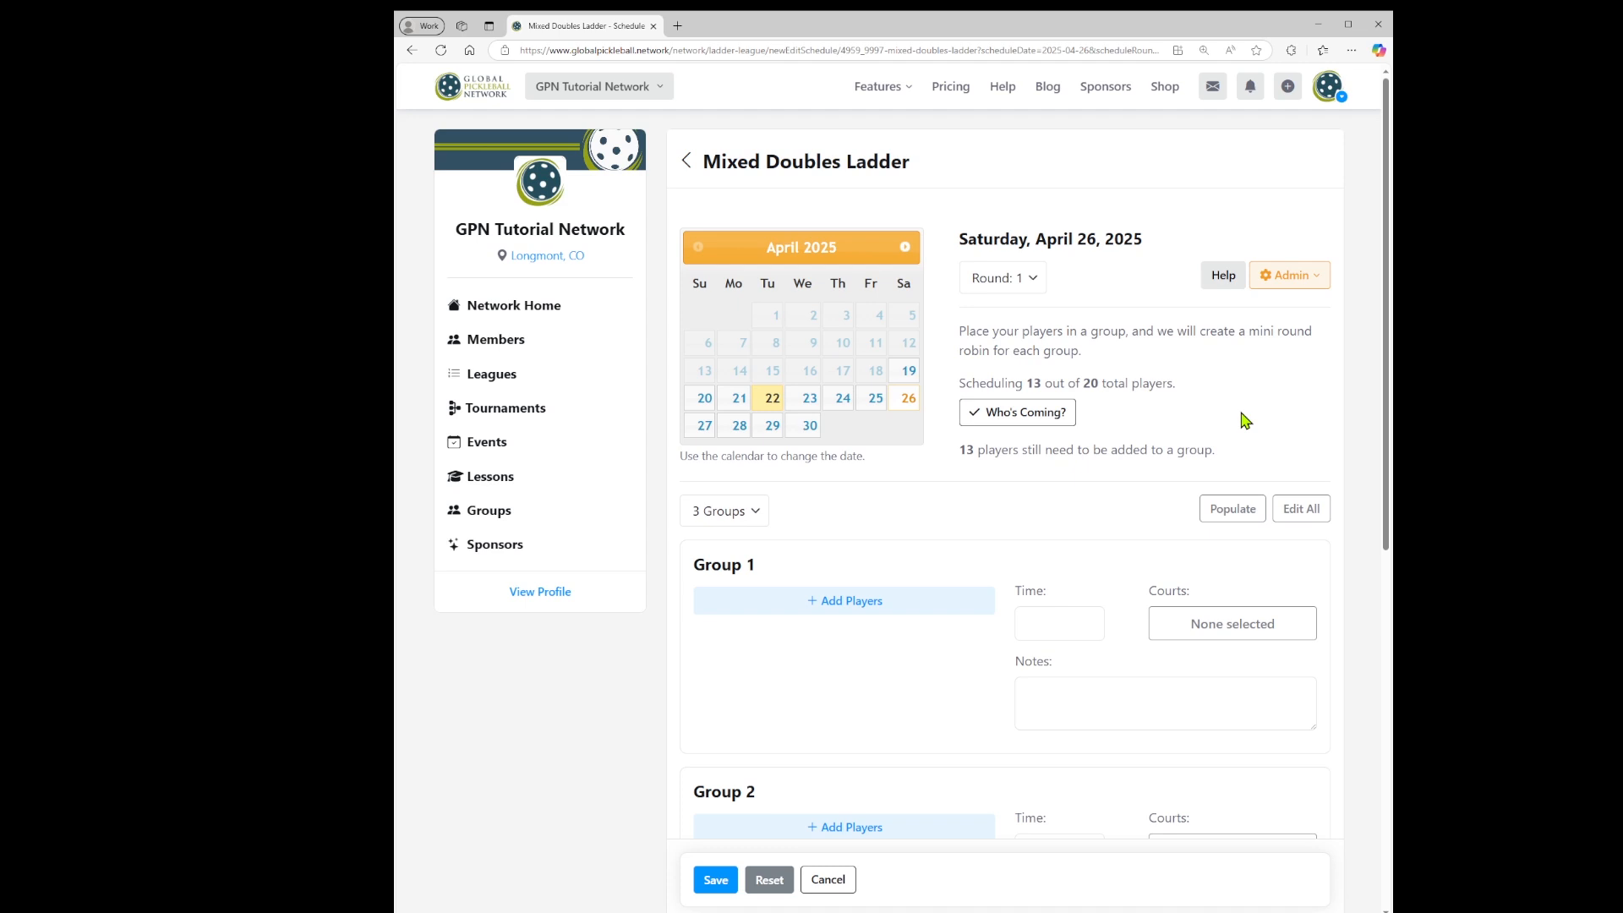
# Populate the three groups by Ranking and review the players assigned to each group.
pyautogui.click(1227, 518)
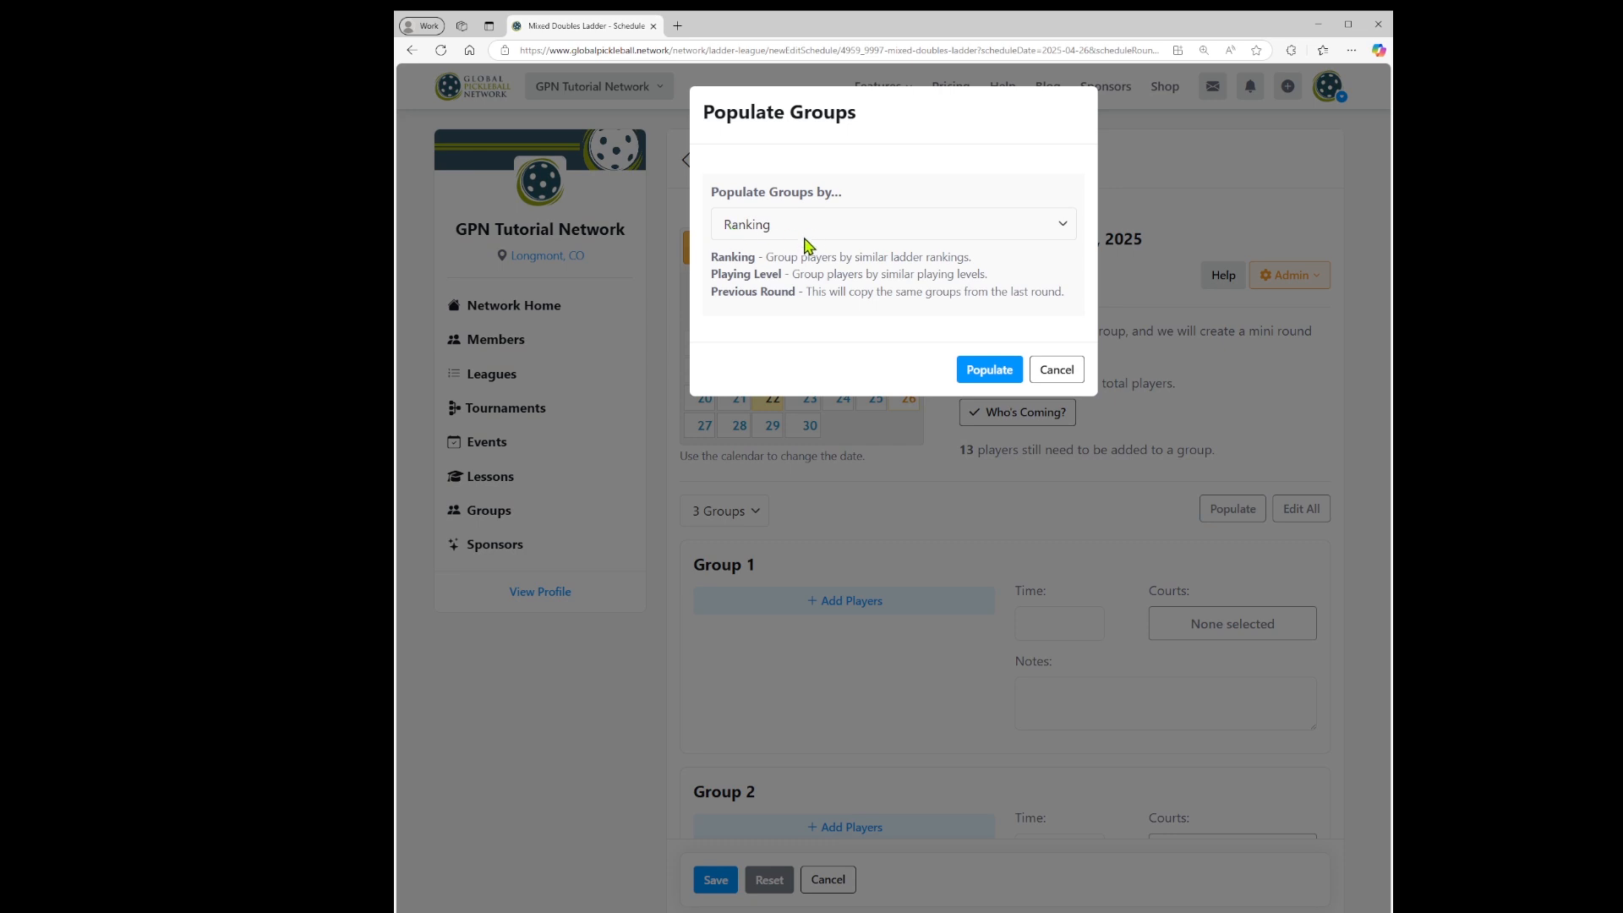
pyautogui.click(978, 371)
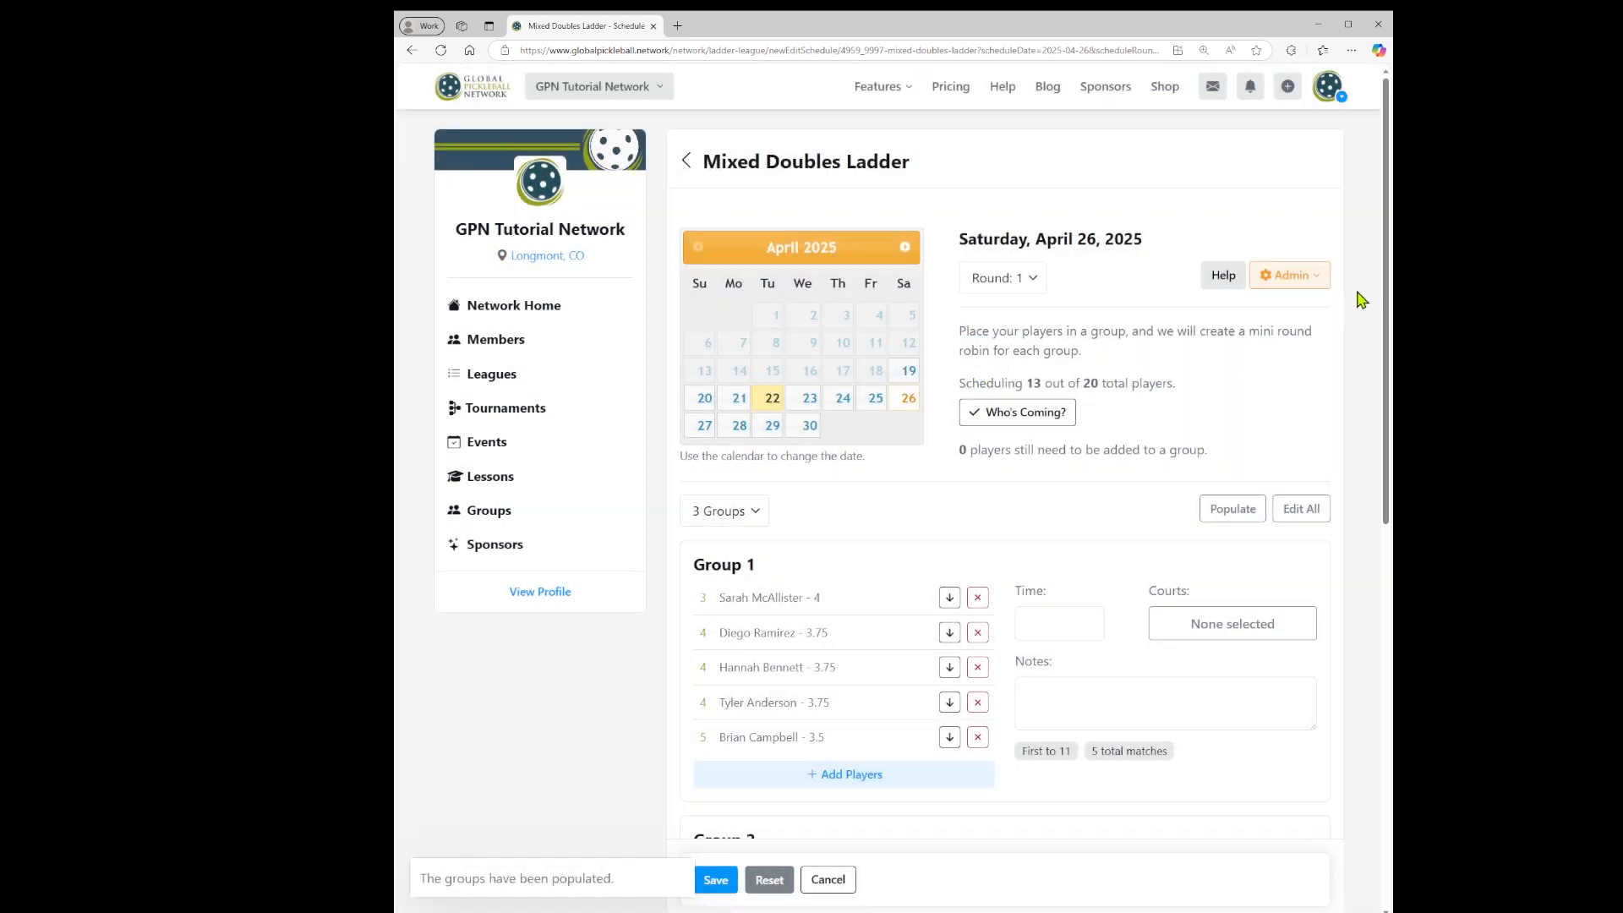
pyautogui.moveTo(1389, 279); pyautogui.dragTo(1389, 409)
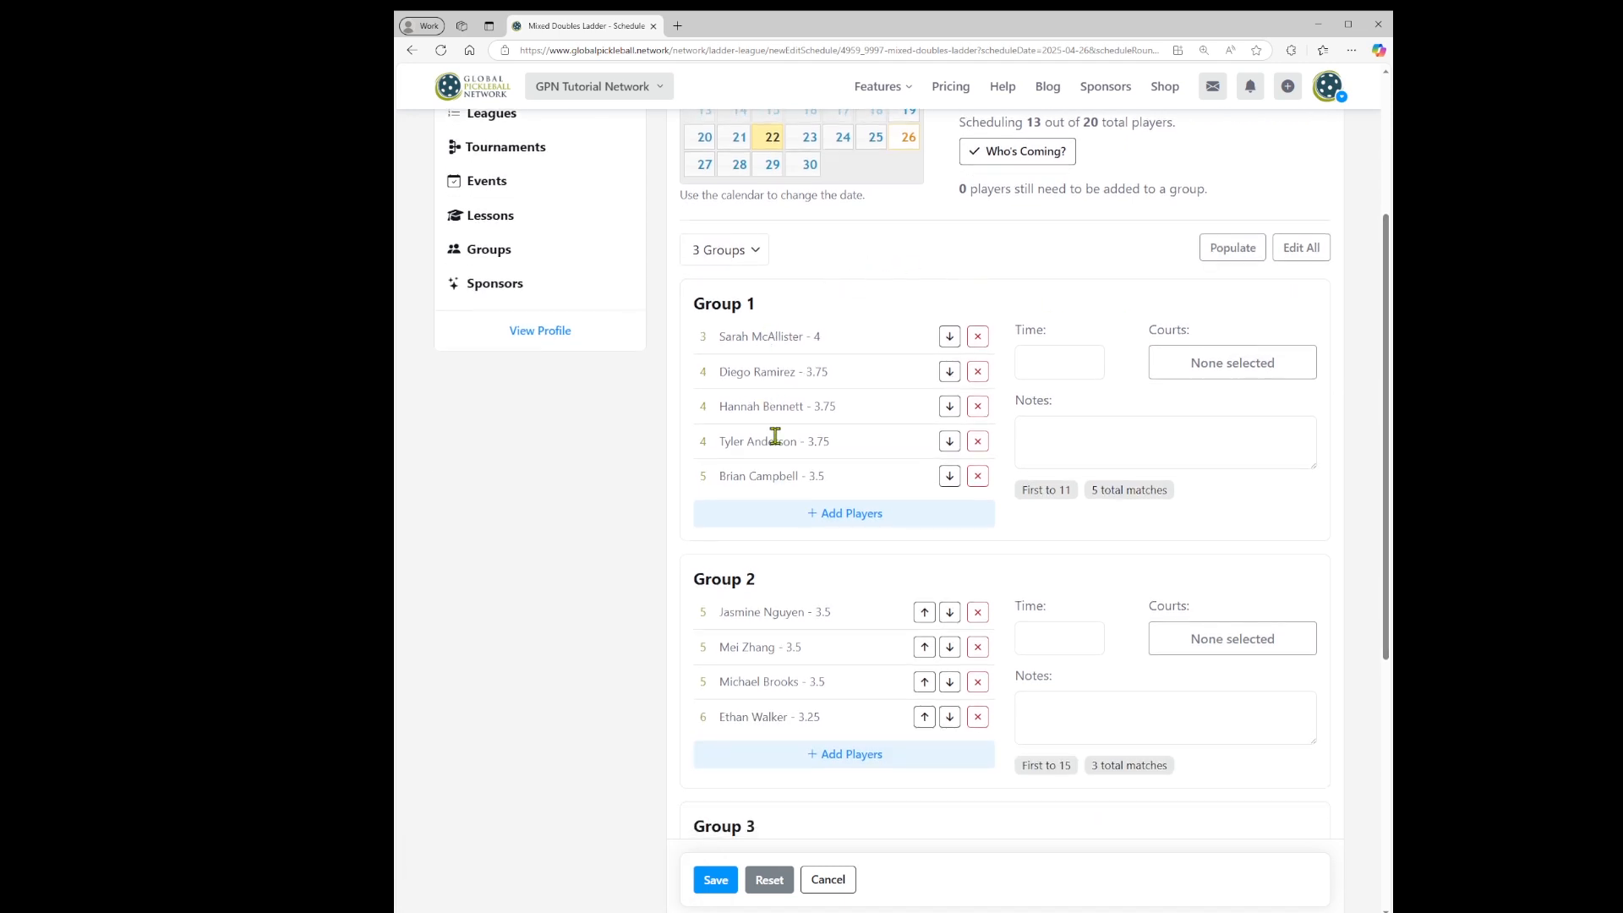
pyautogui.scroll(-3, 845, 439)
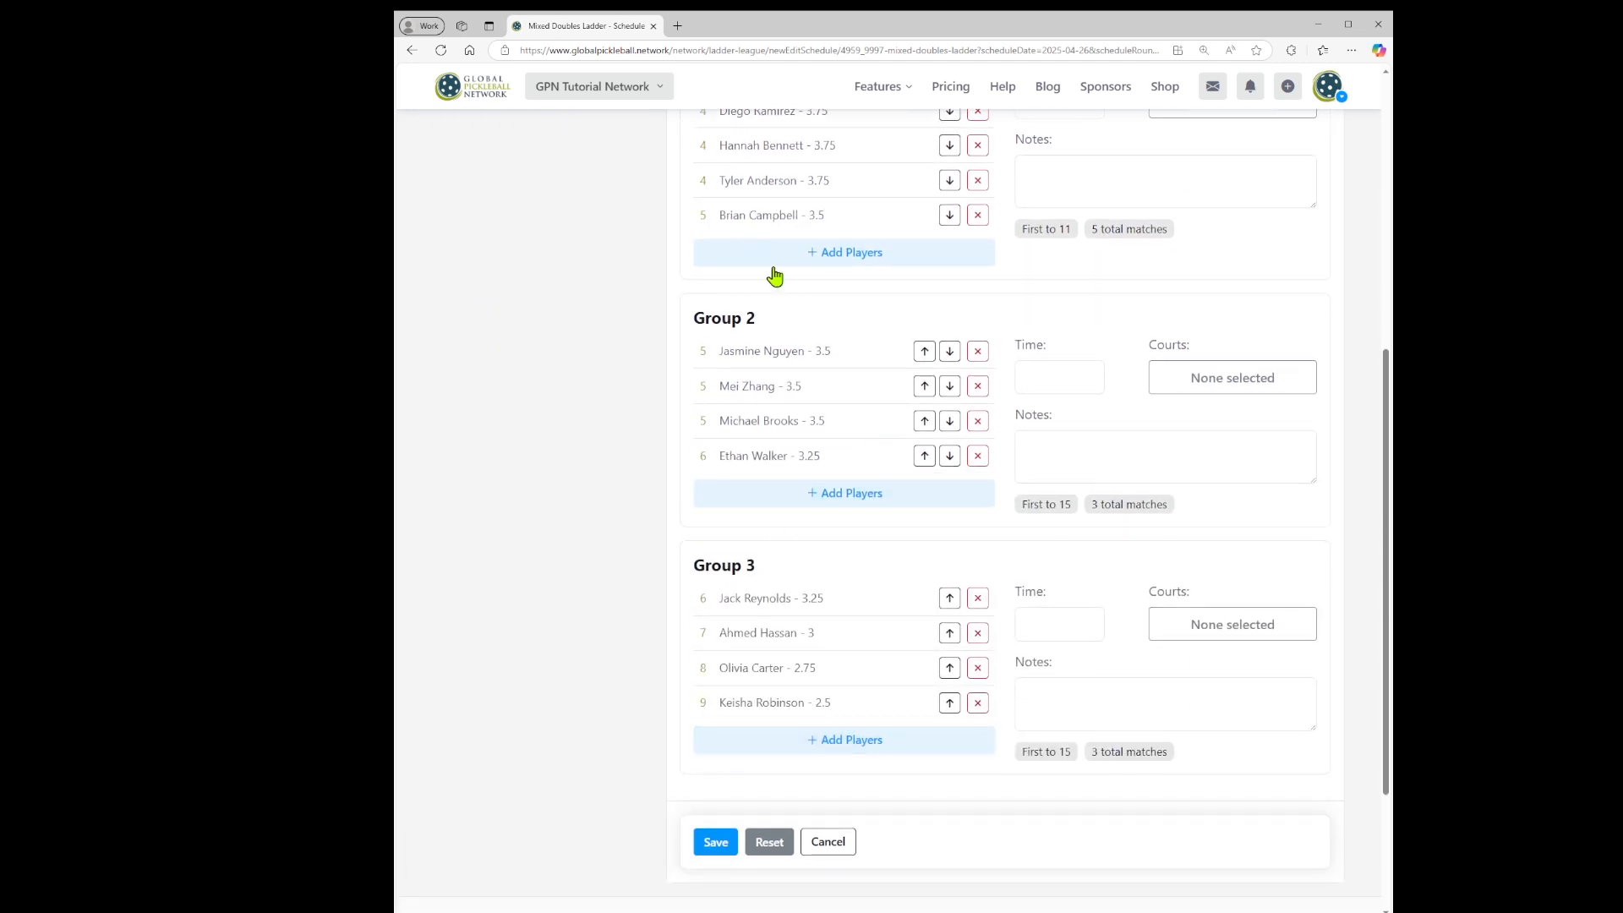
pyautogui.scroll(2, 760, 253)
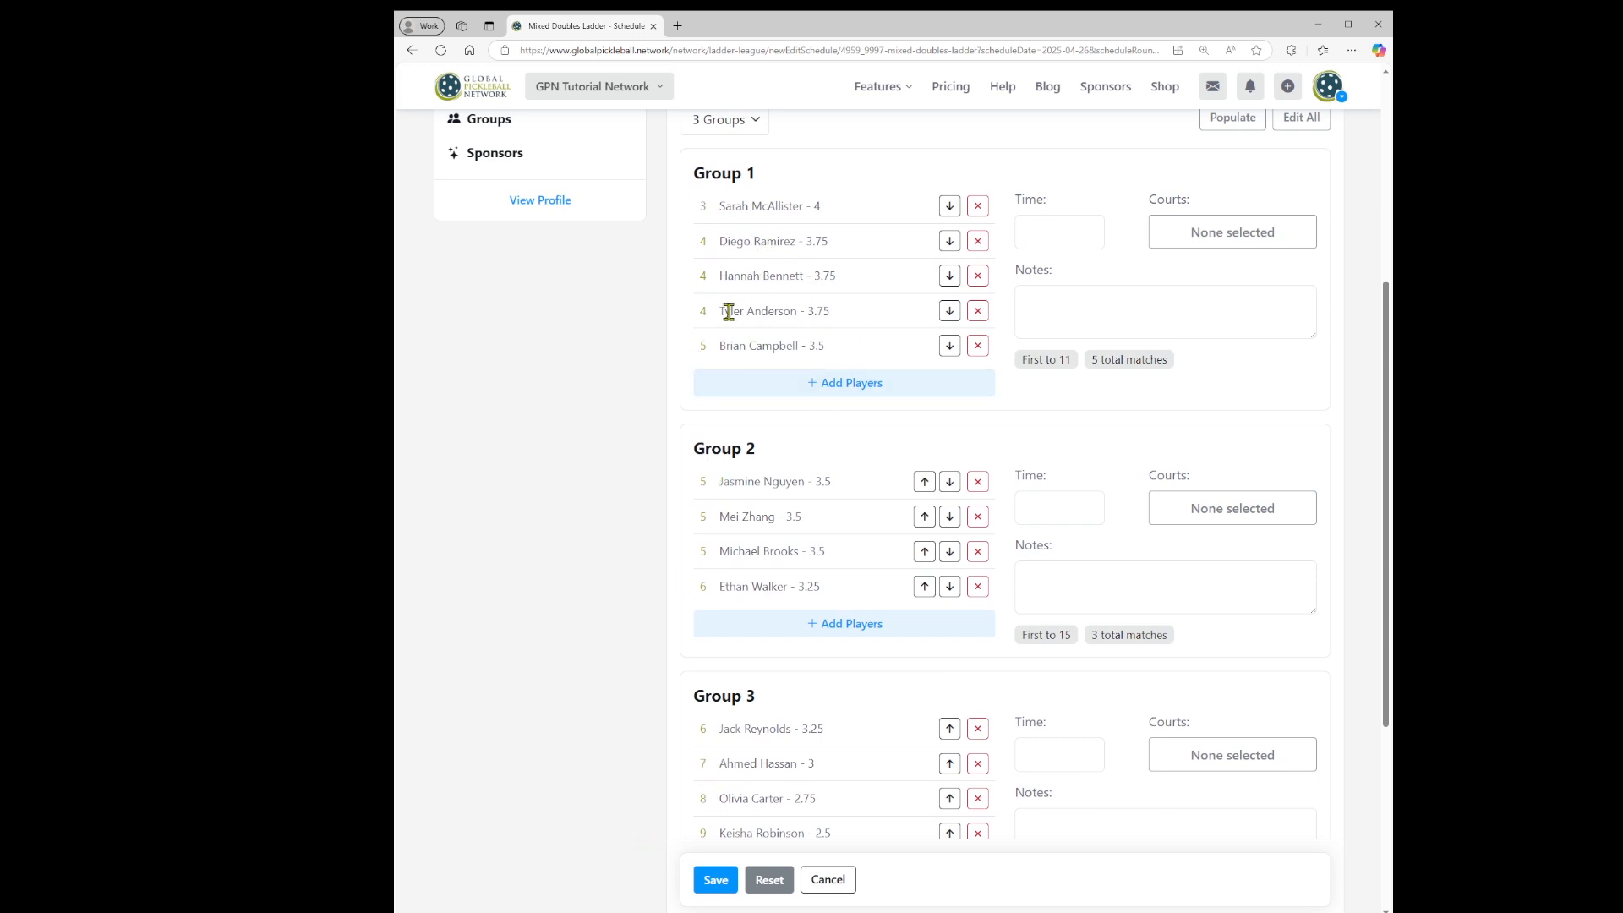
pyautogui.scroll(3, 880, 333)
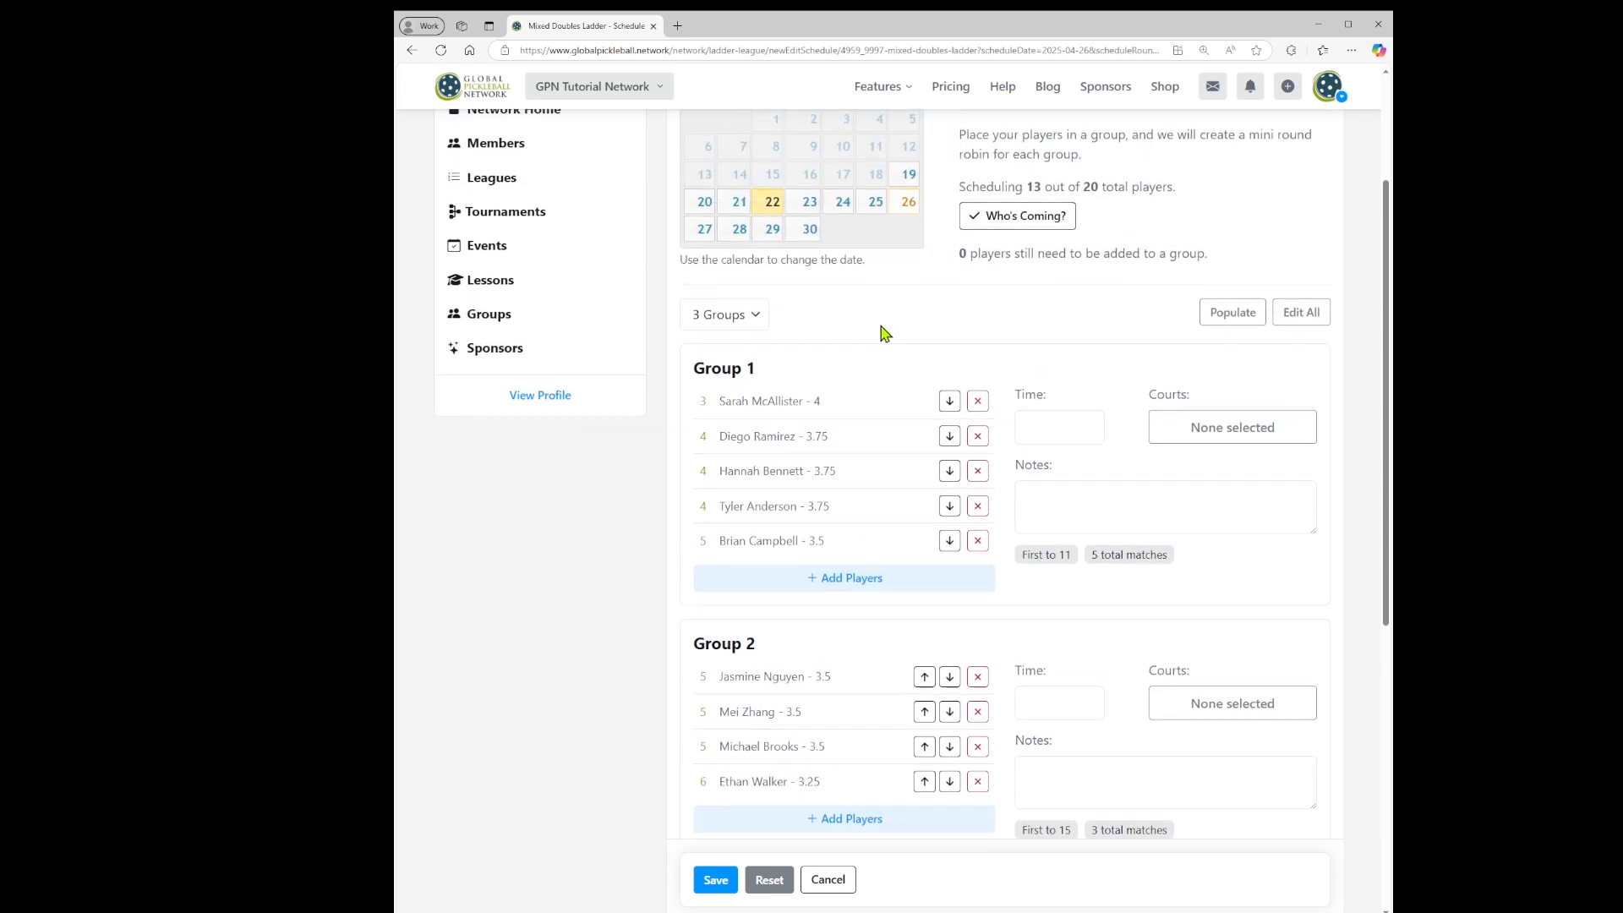
pyautogui.scroll(-3, 882, 333)
pyautogui.scroll(3, 880, 333)
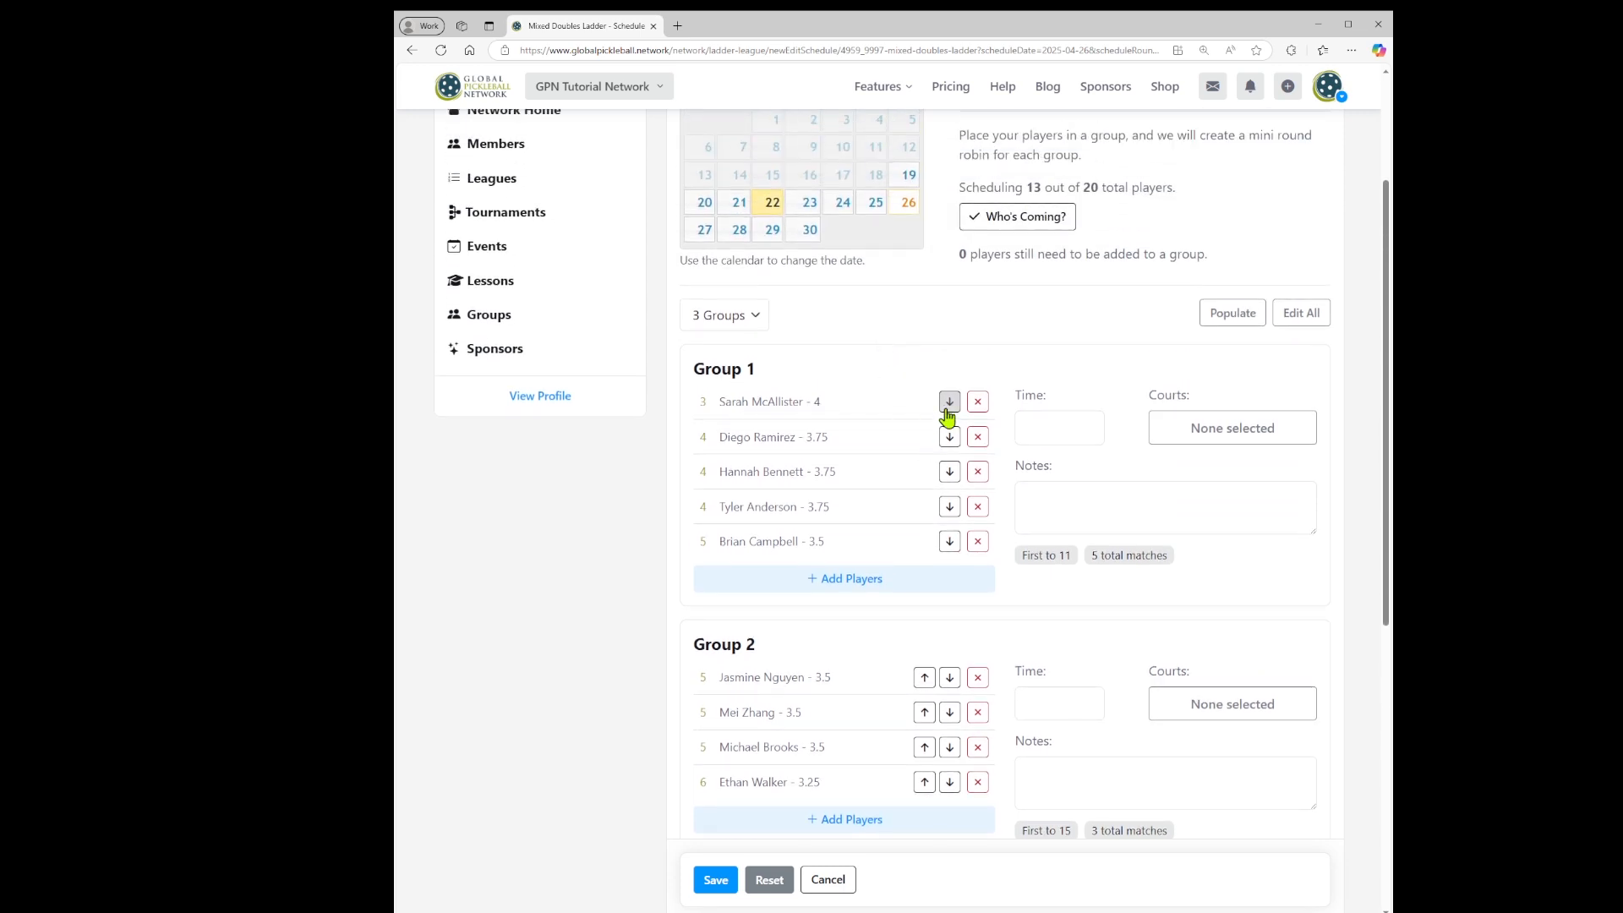
# Reset the populated groups so that no players are assigned to them.
pyautogui.click(866, 578)
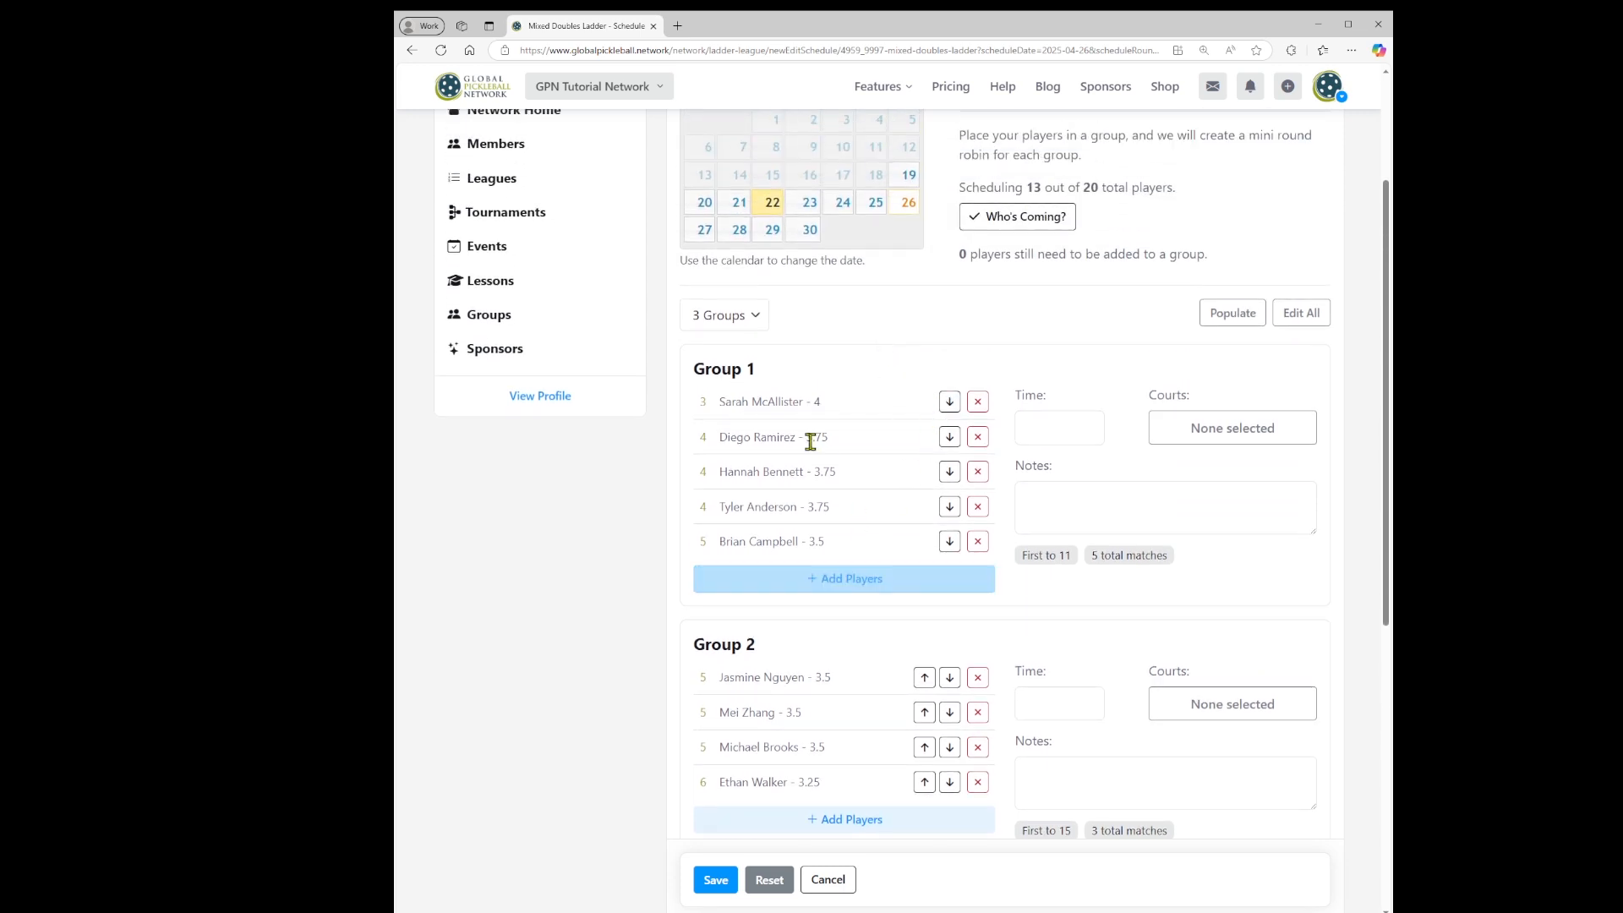
pyautogui.click(769, 879)
pyautogui.scroll(3, 981, 514)
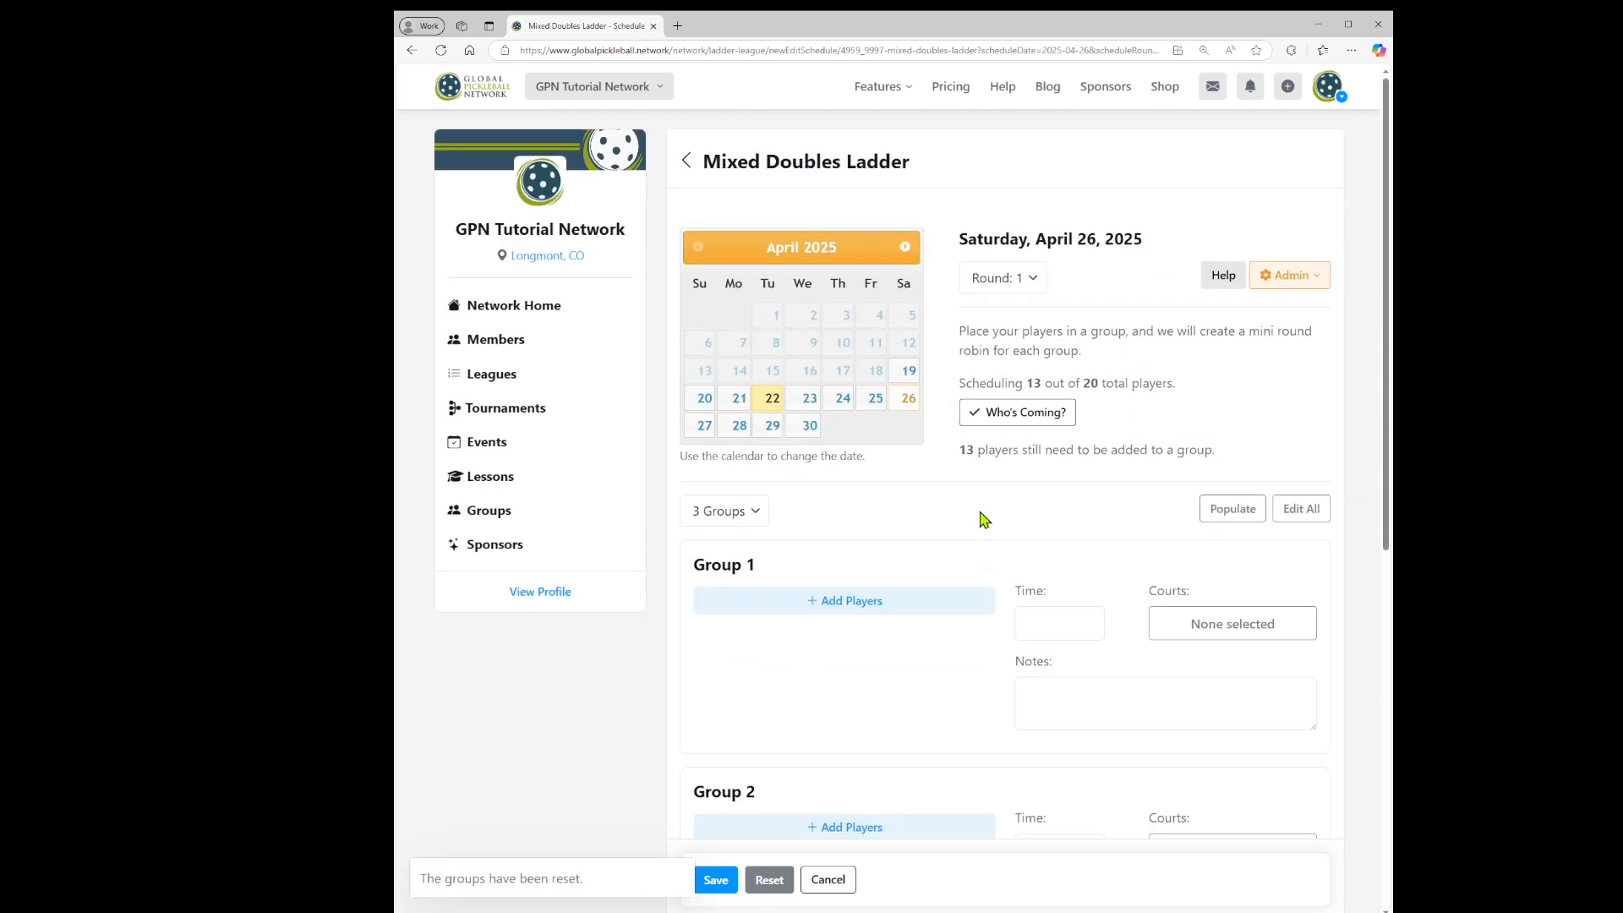
# Mark the rank 1 and rank 2 players, both rated 4.25, as coming and save the lineup.
pyautogui.click(1005, 416)
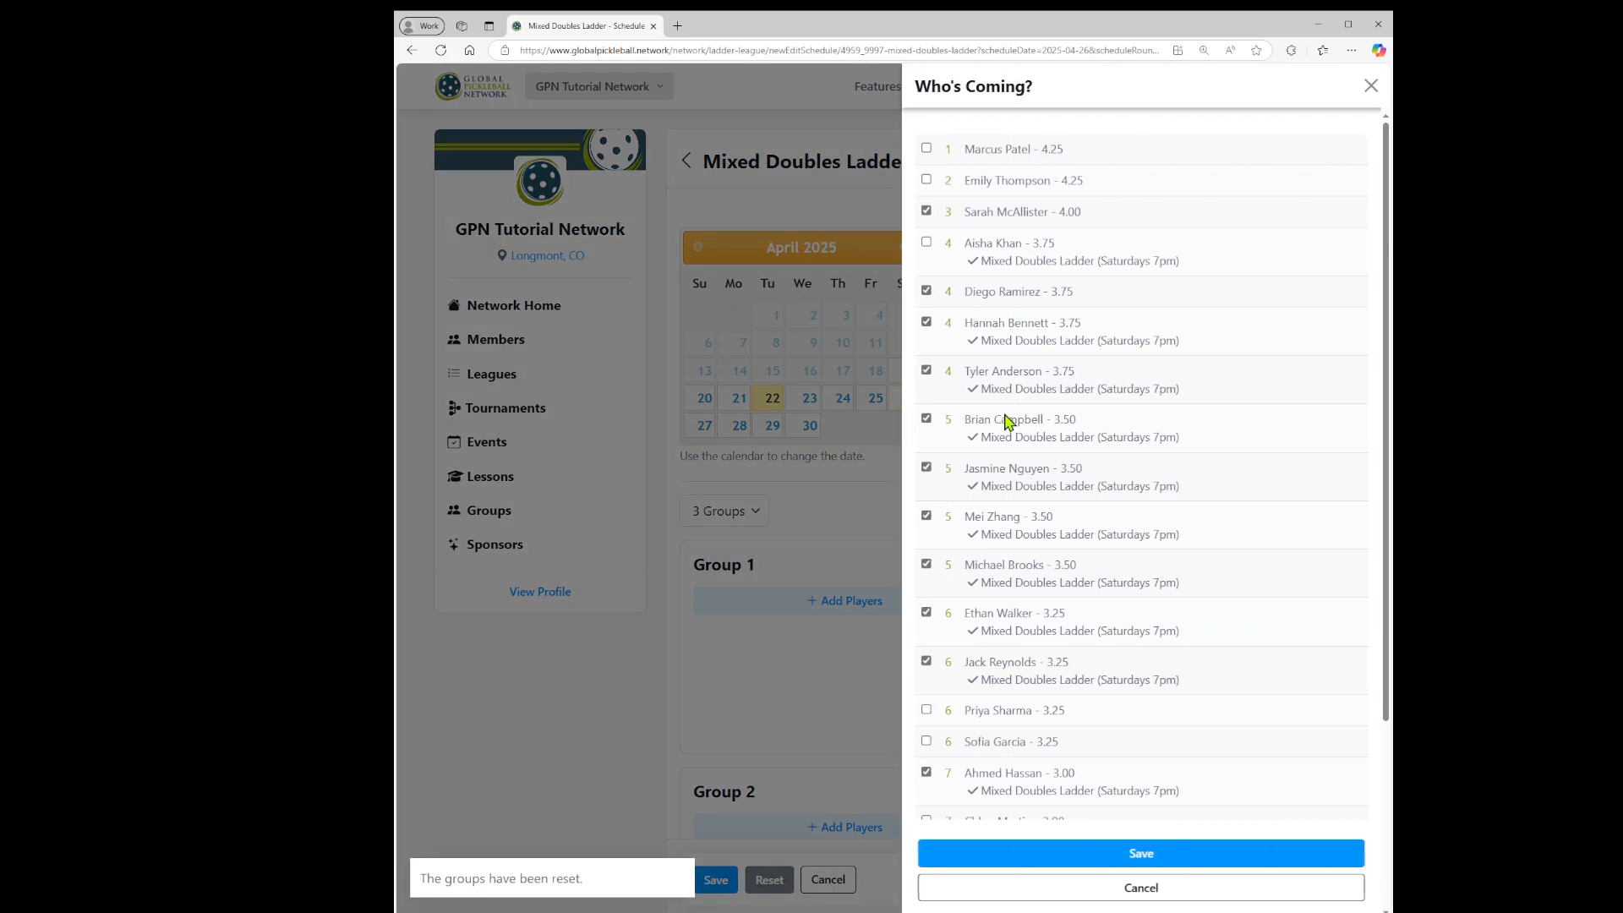
pyautogui.click(927, 180)
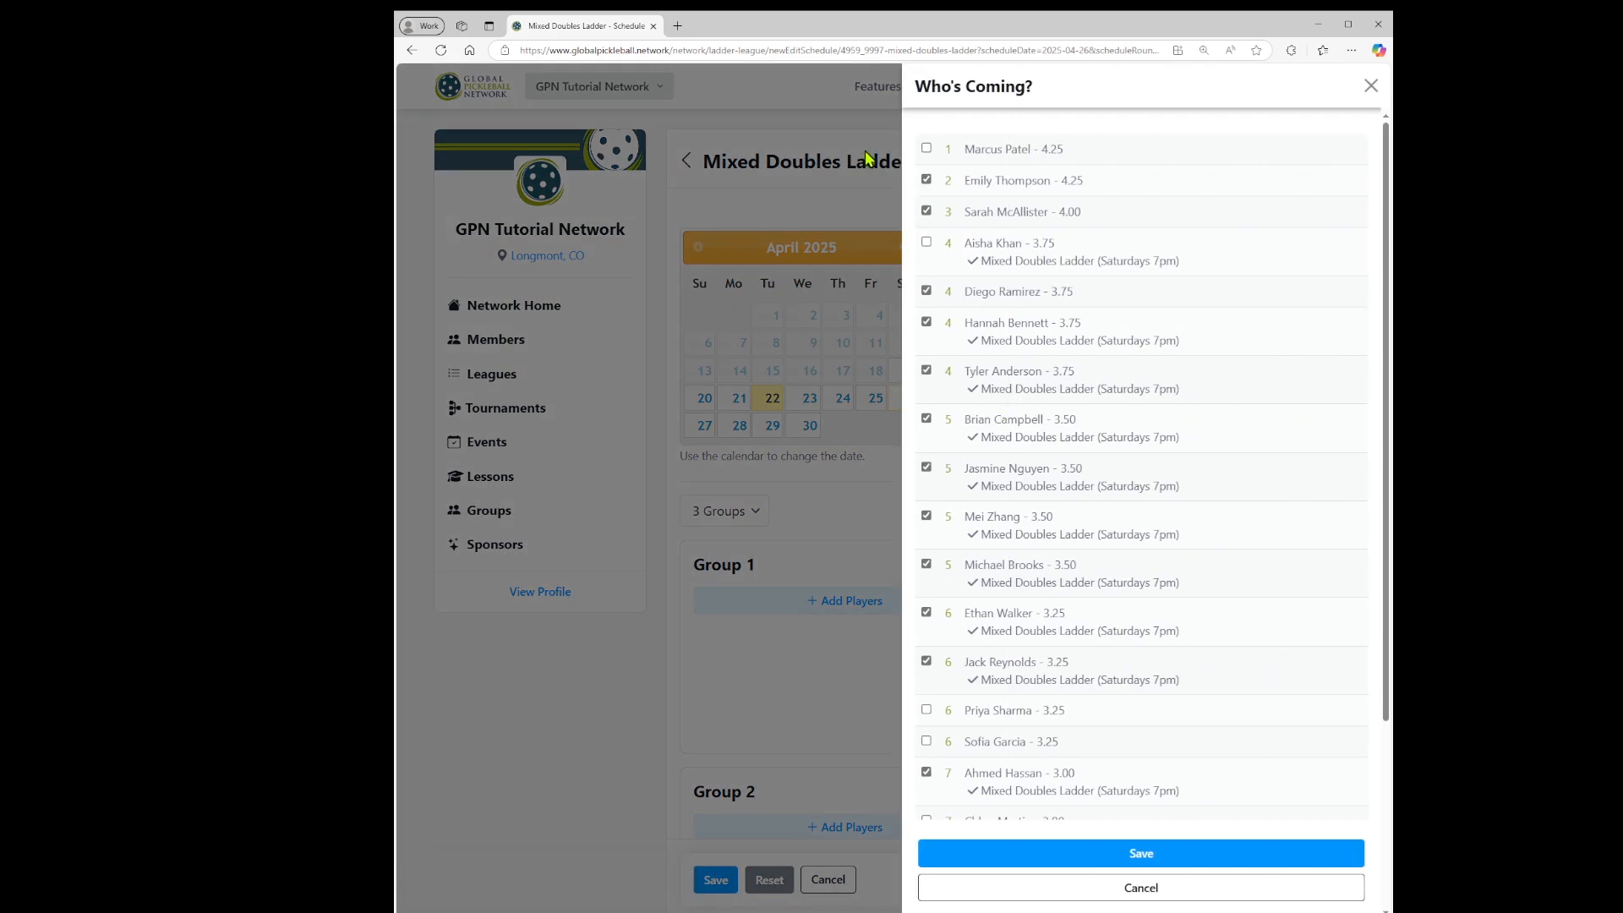
pyautogui.click(926, 149)
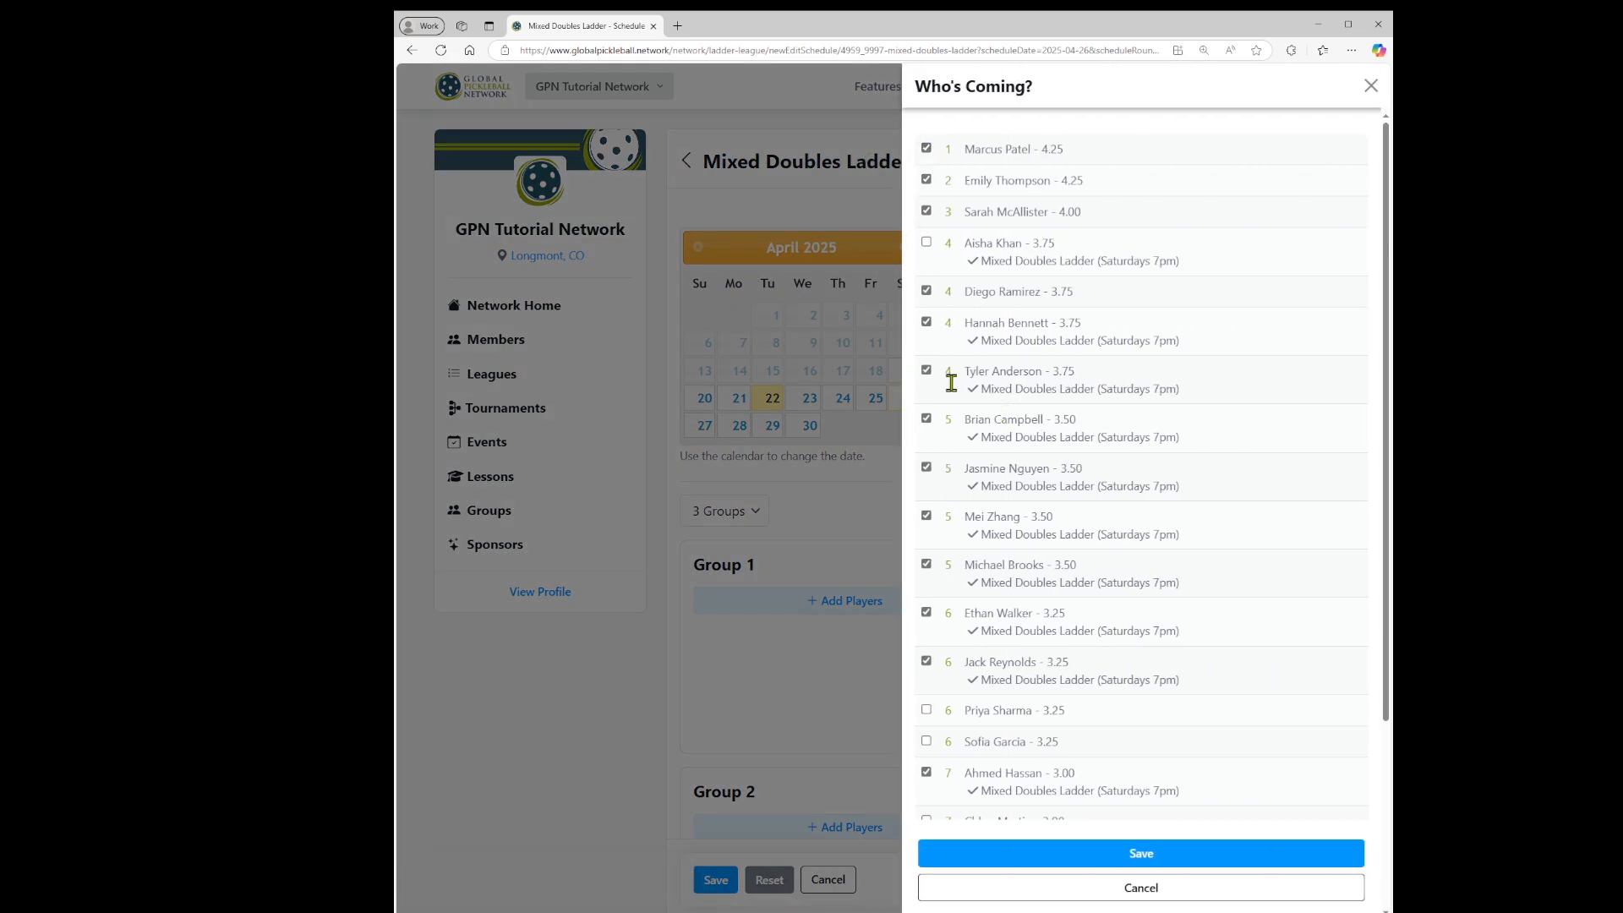
pyautogui.click(1143, 854)
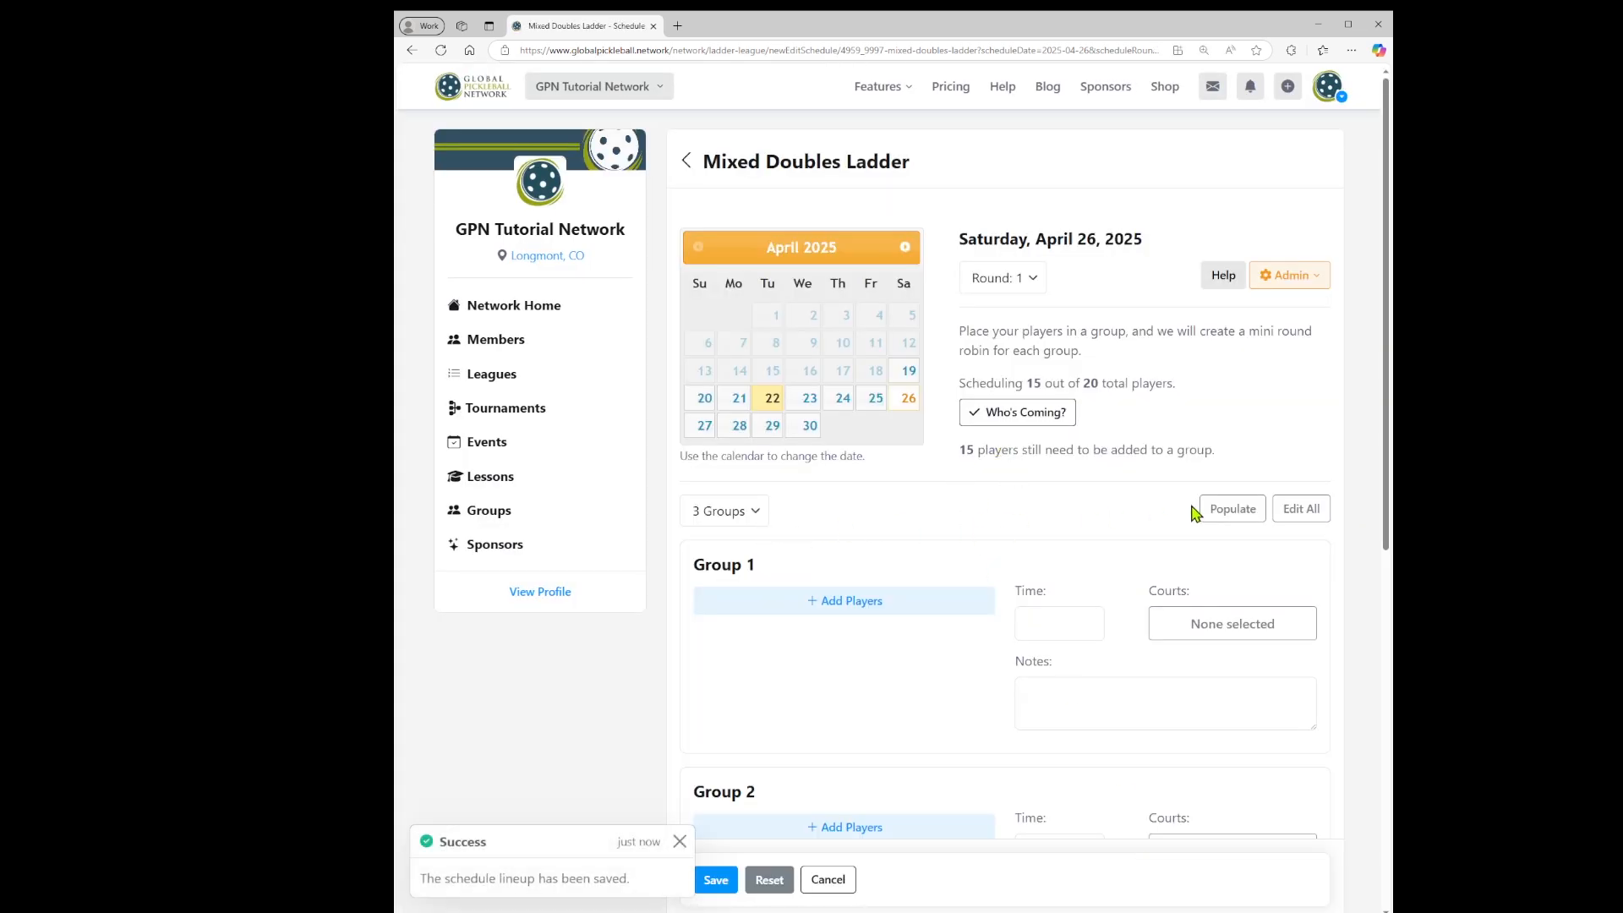
# Populate the three groups by Ranking with the updated lineup, and check the groups and the attendance list.
pyautogui.click(1227, 511)
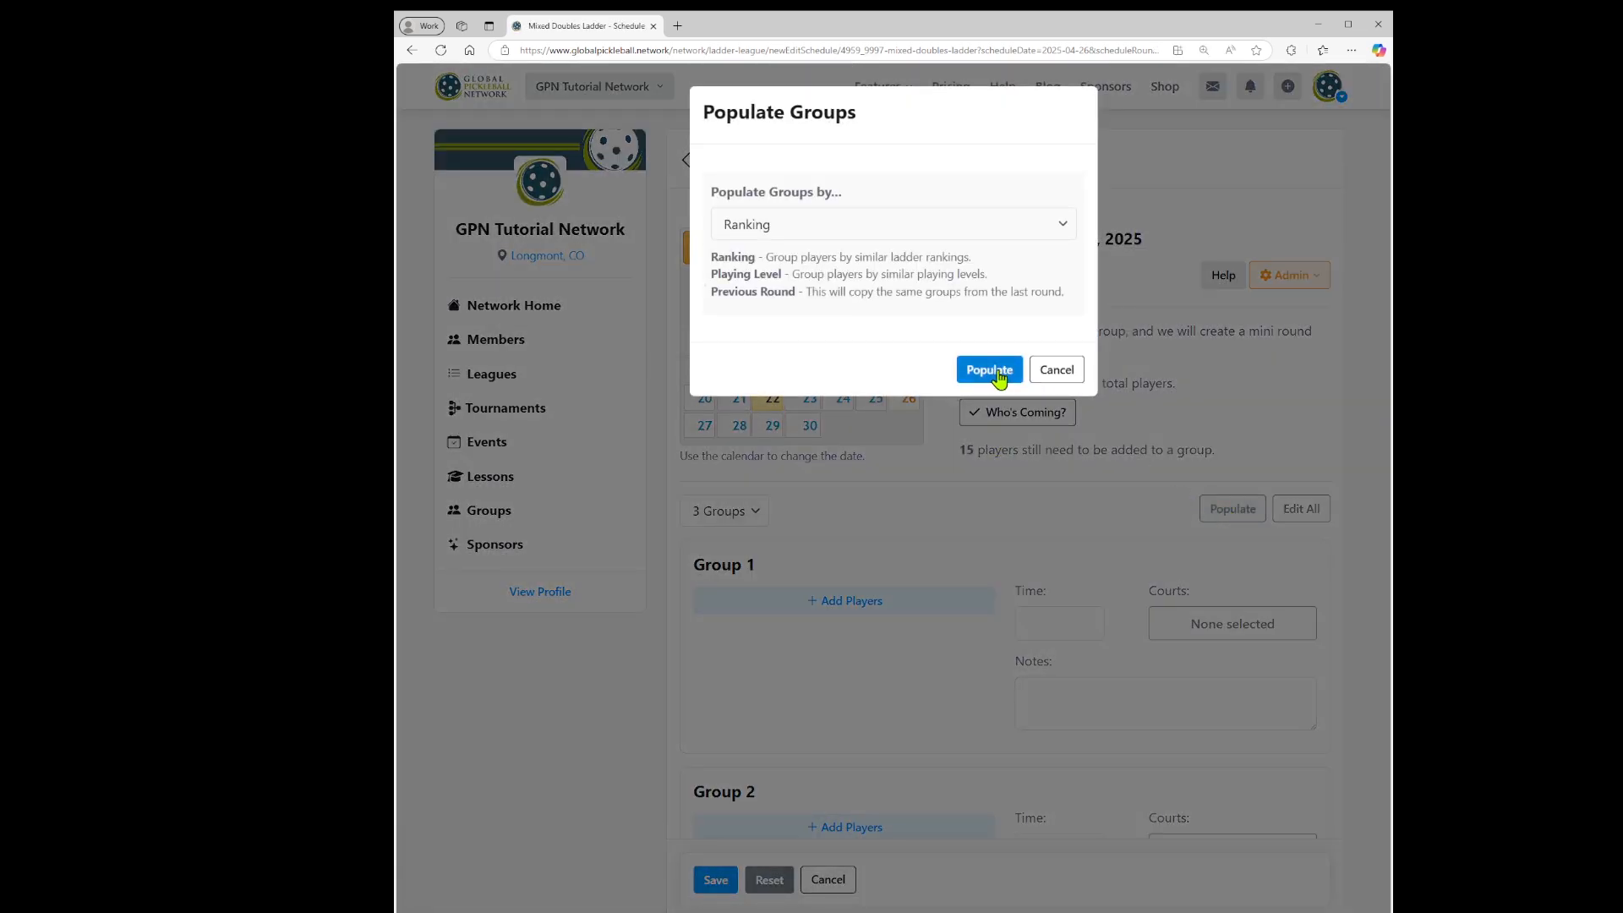
pyautogui.click(988, 370)
pyautogui.scroll(-3, 1097, 485)
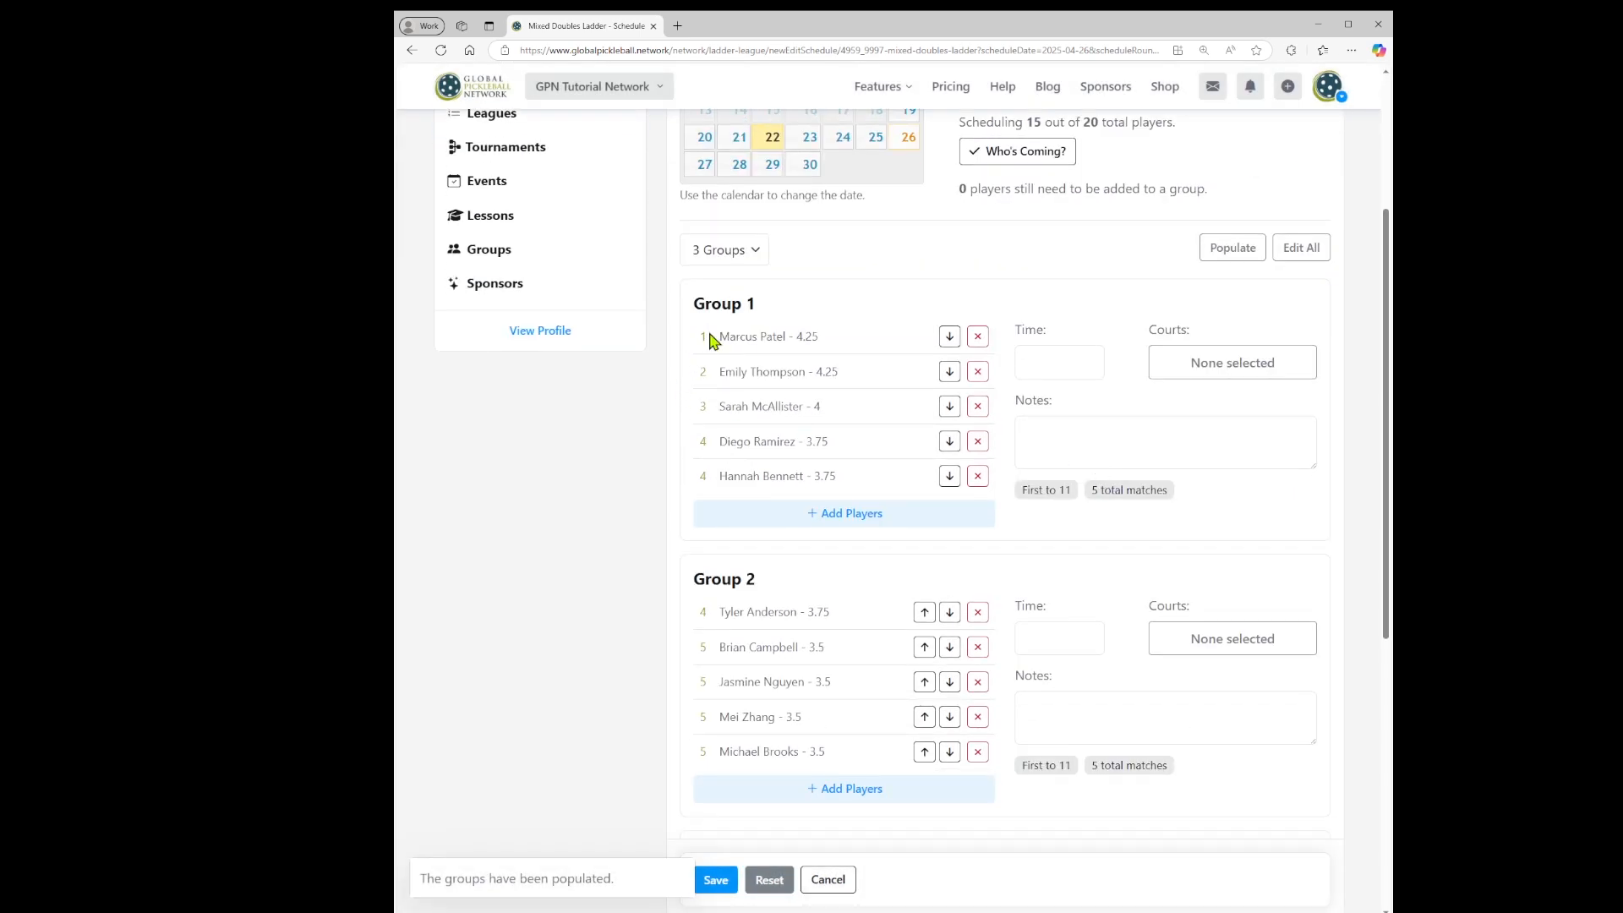
pyautogui.scroll(-4, 735, 580)
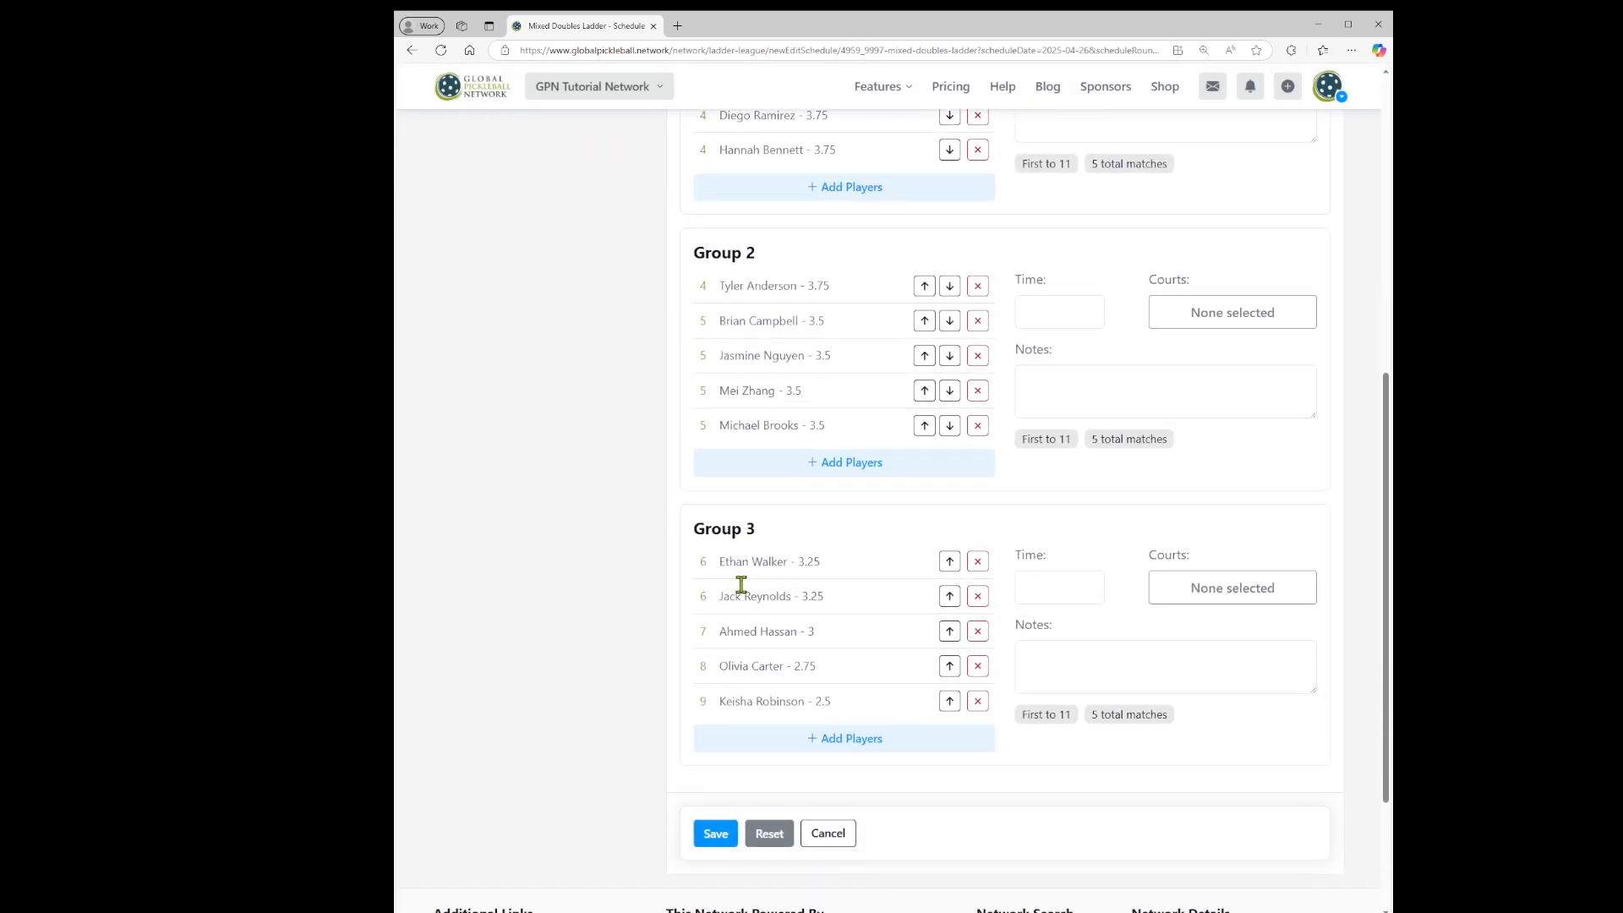
pyautogui.scroll(7, 741, 591)
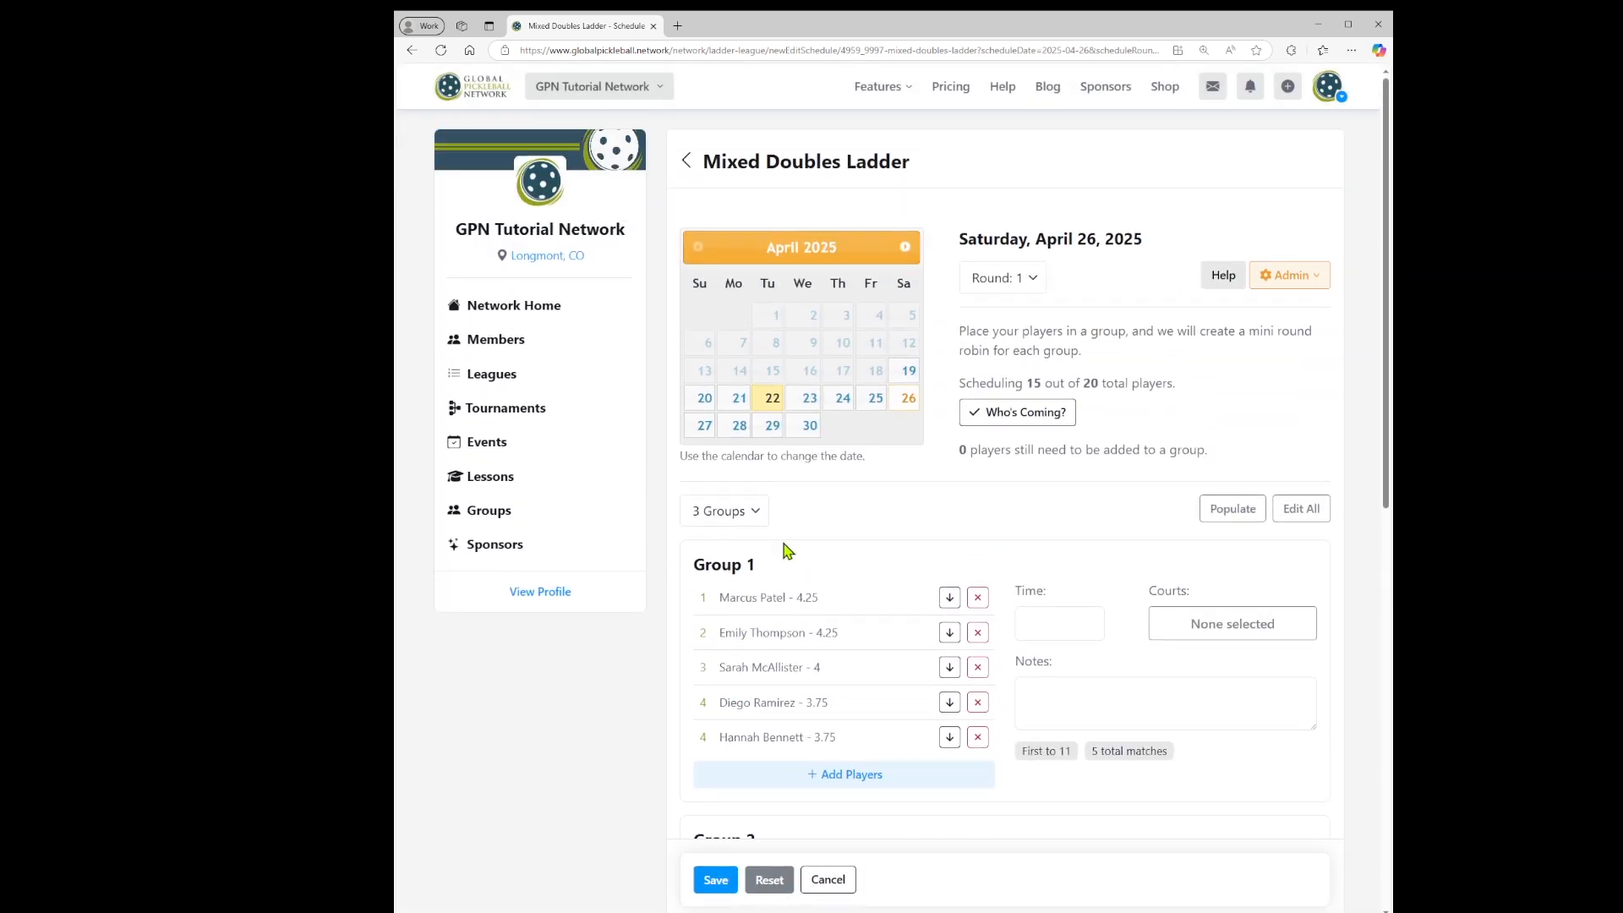
pyautogui.click(1015, 420)
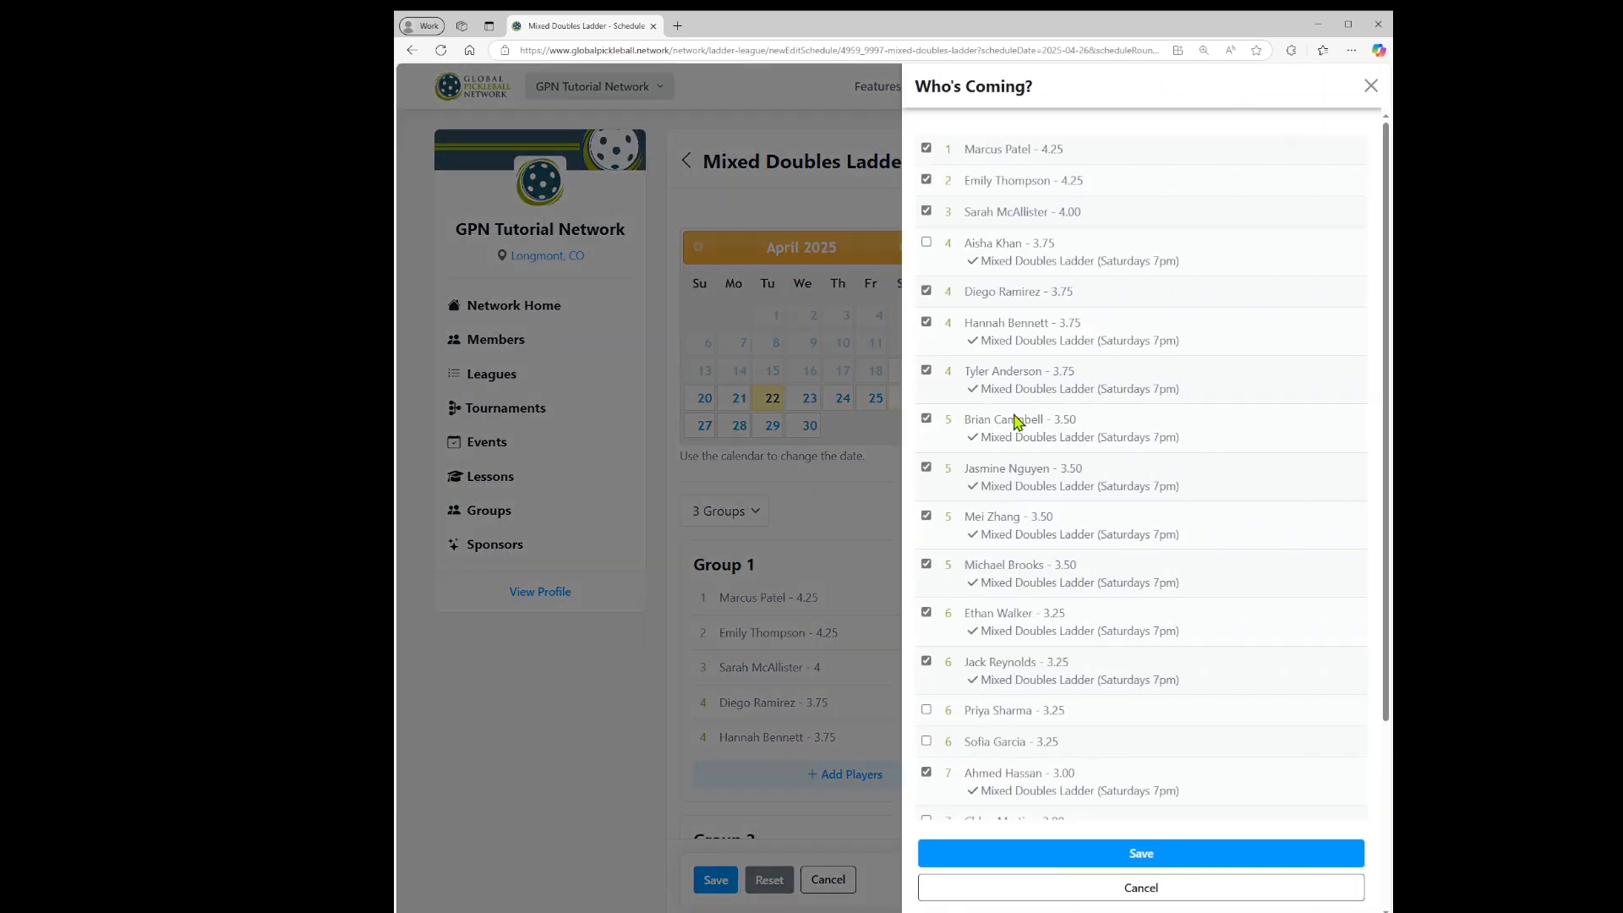
pyautogui.click(888, 514)
# Swap two rank 4 players: move the first player of Group 2 up to Group 1 and Group 1's fourth player down to Group 2.
pyautogui.scroll(-2, 913, 535)
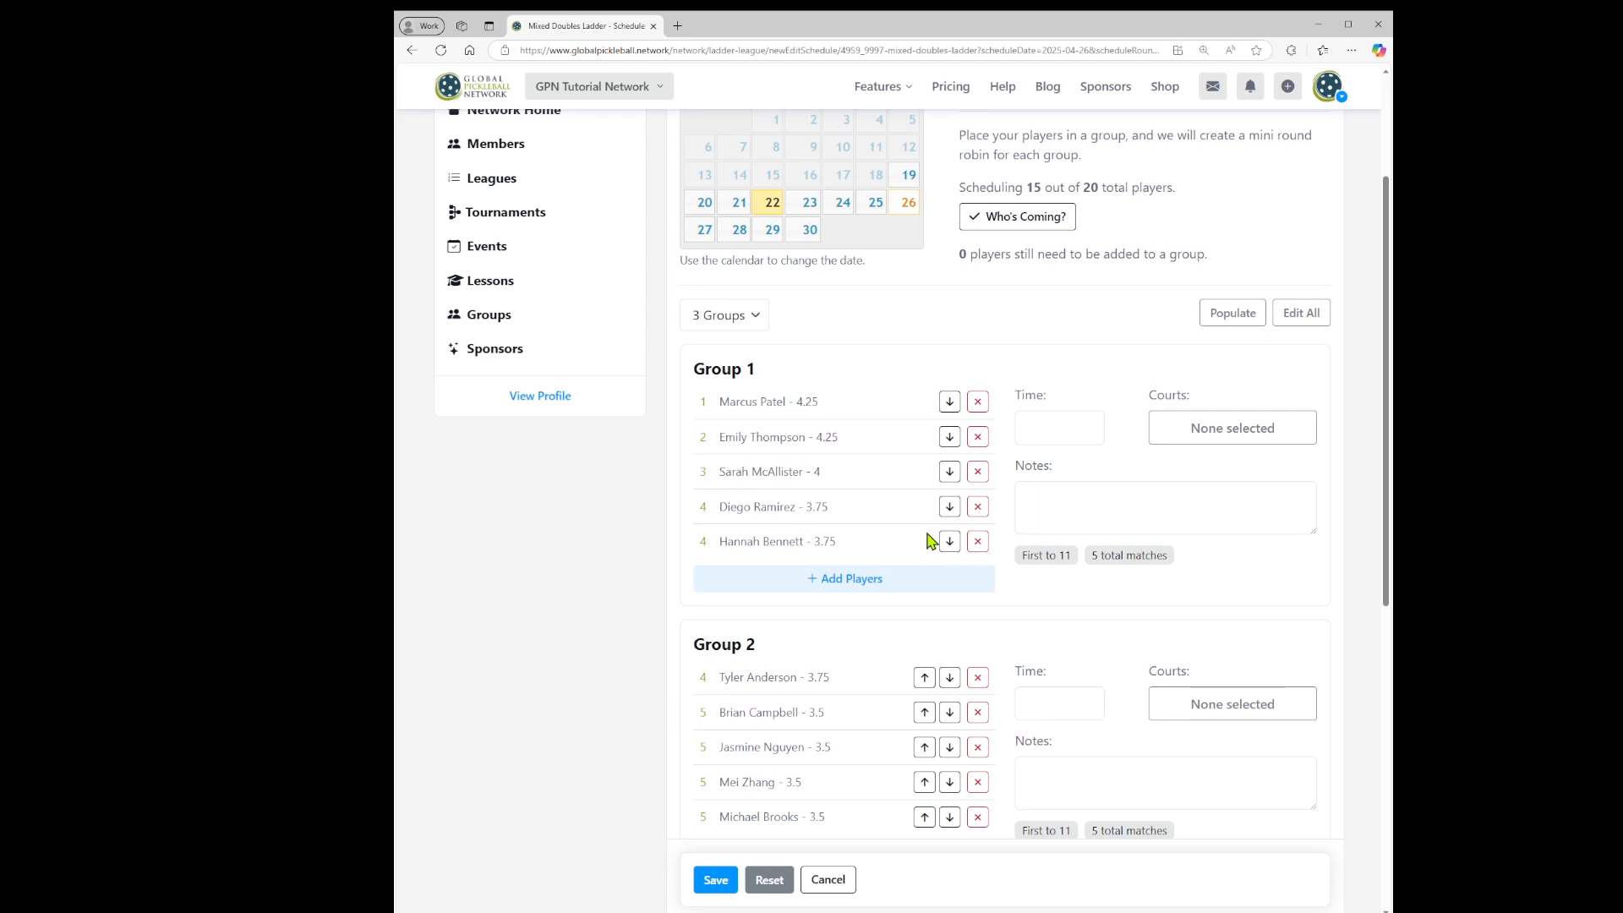
pyautogui.scroll(-2, 871, 651)
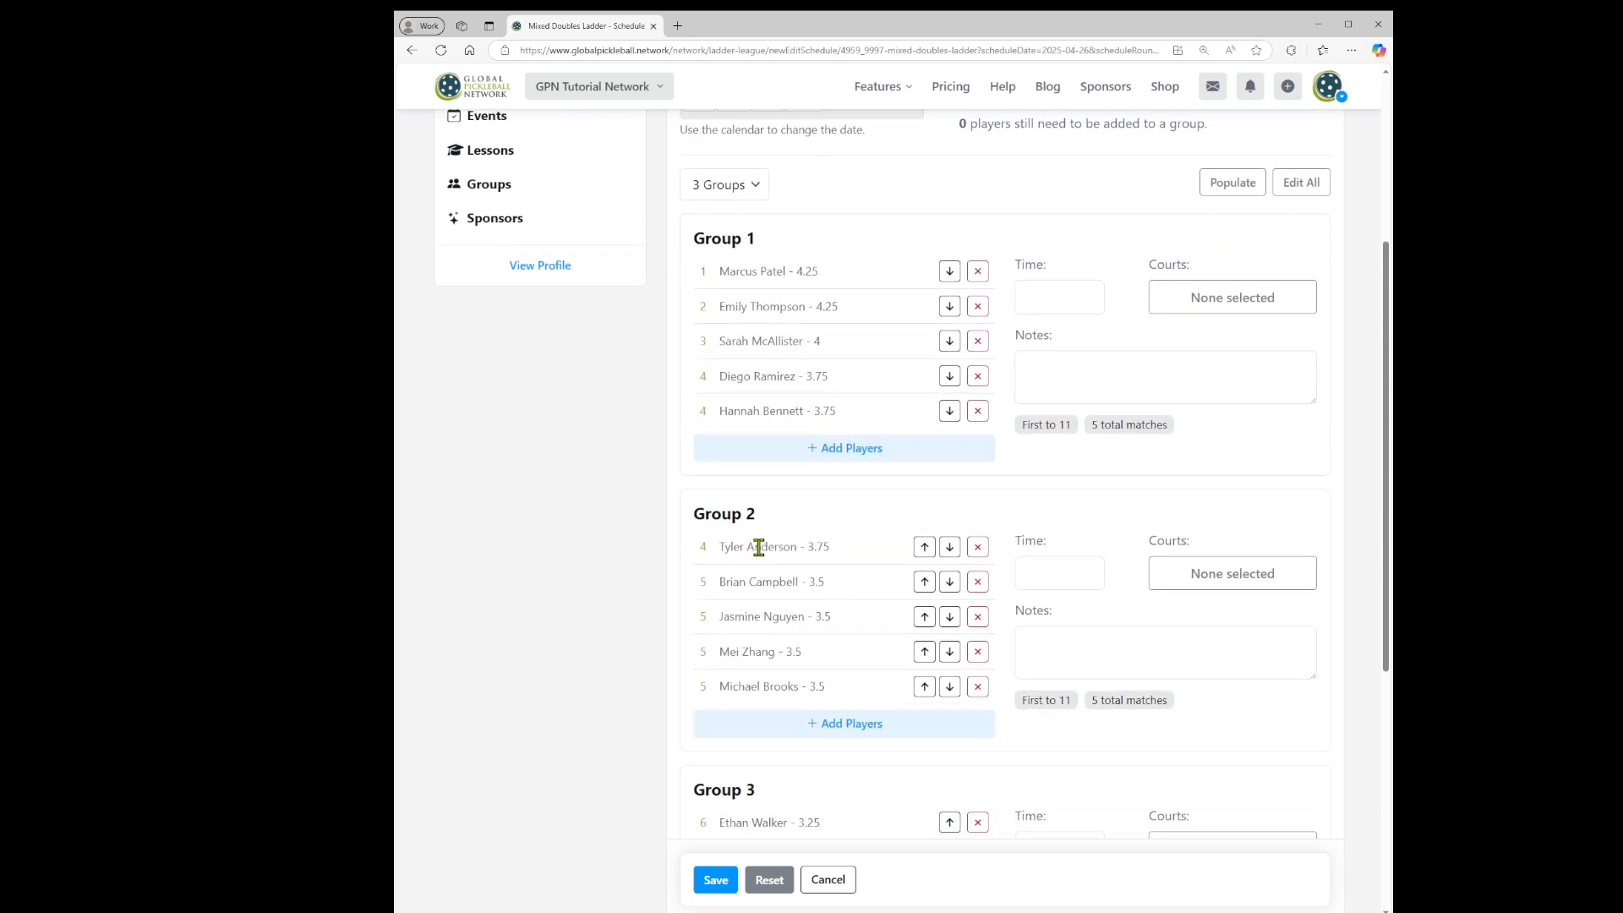
pyautogui.click(924, 548)
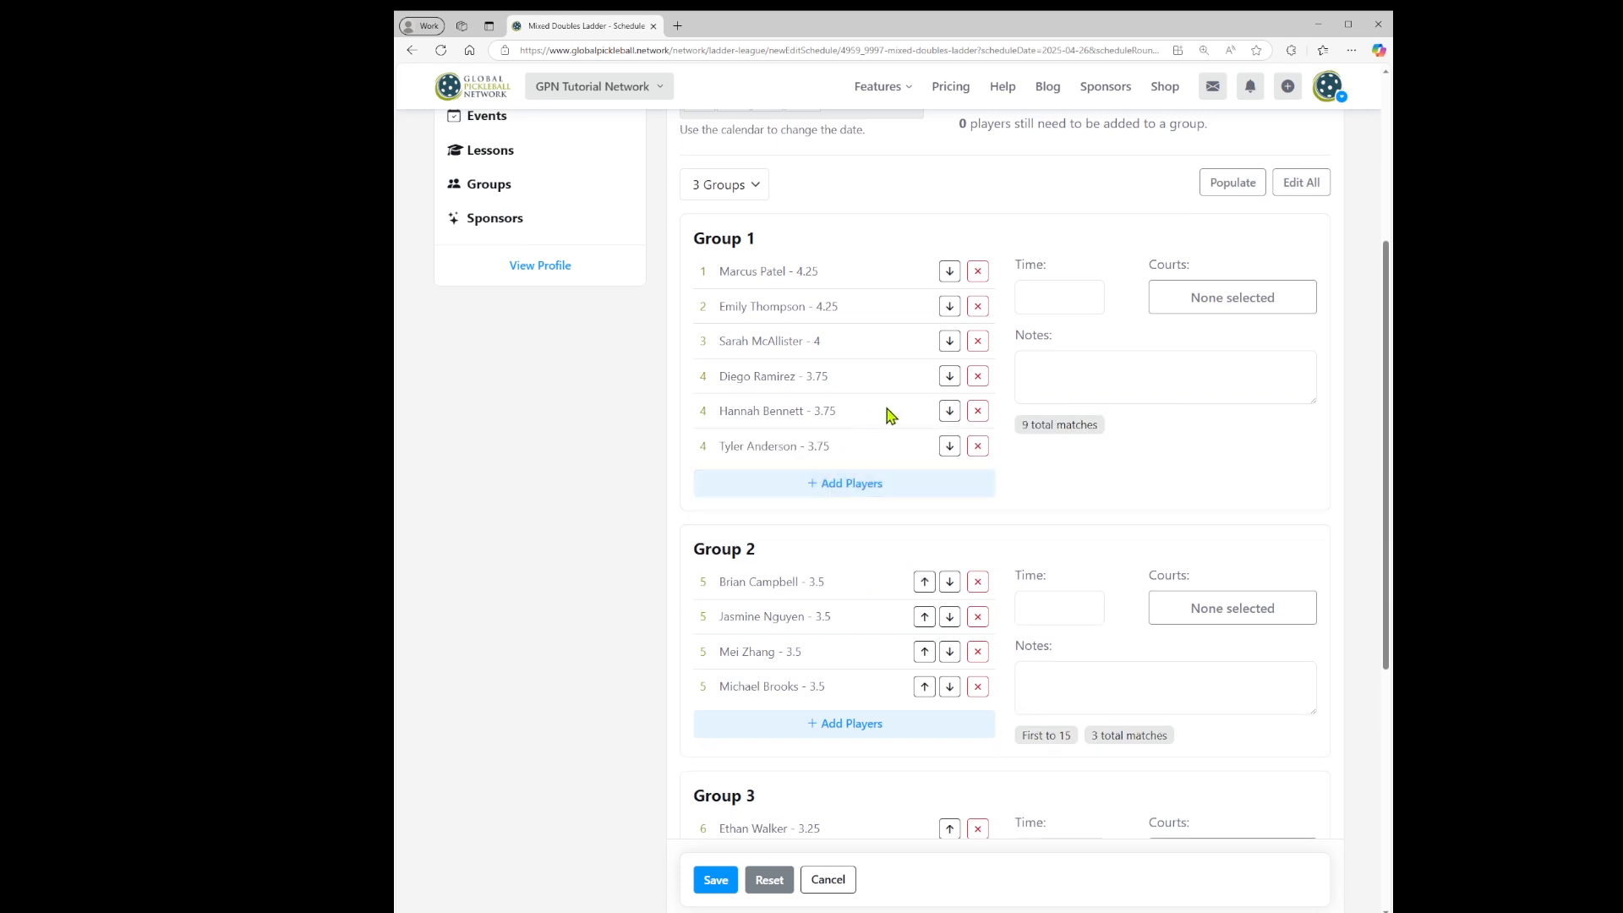
pyautogui.click(949, 377)
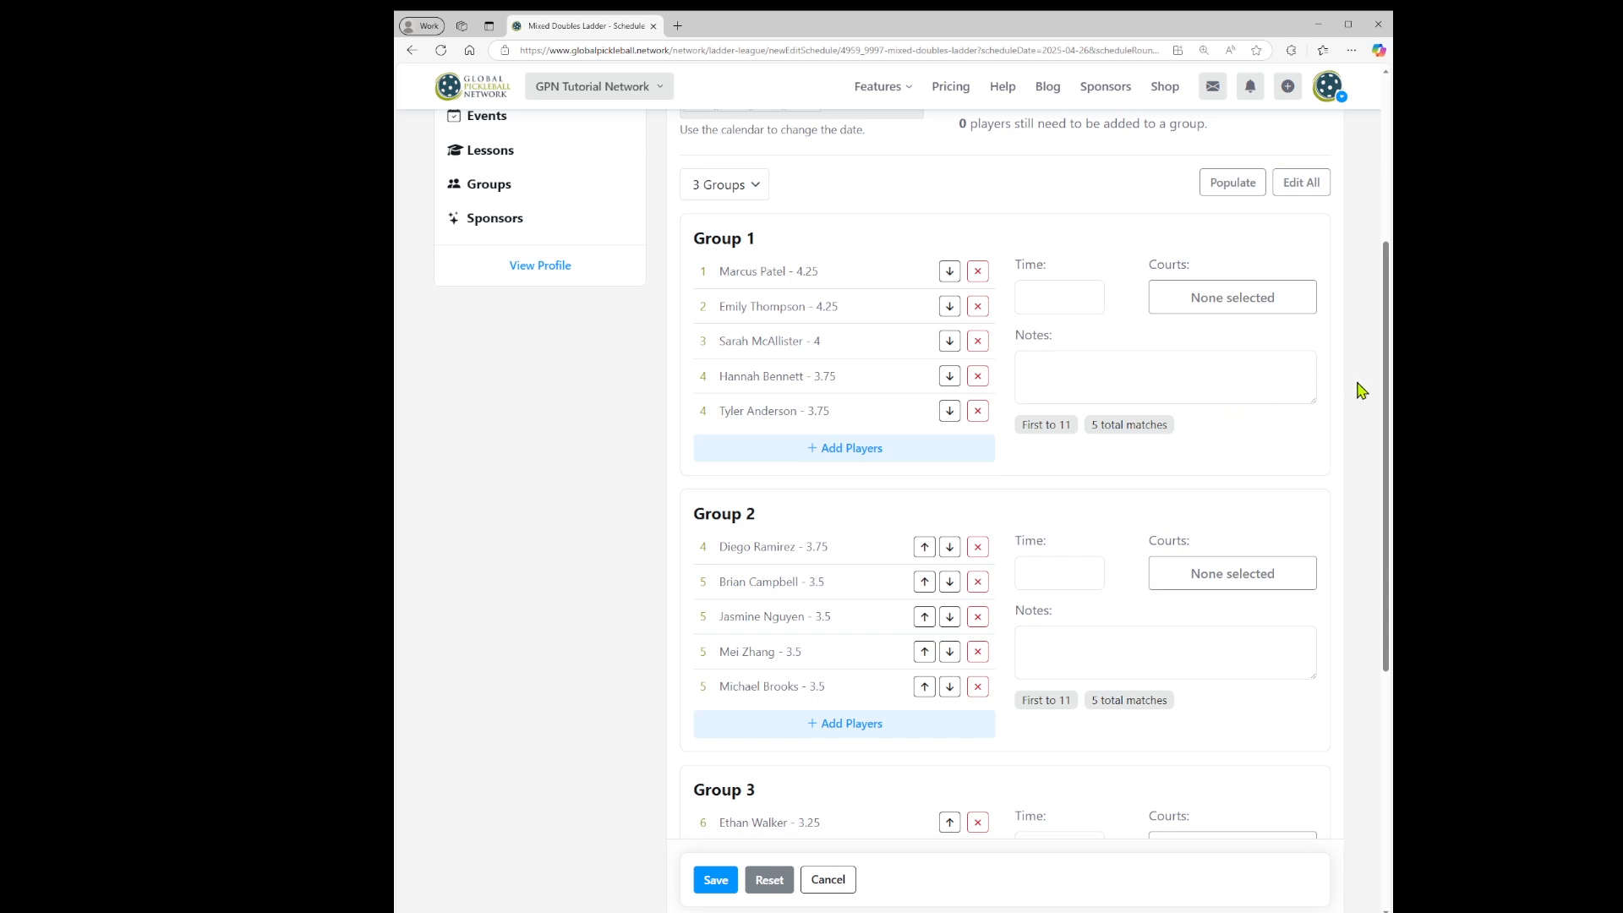
# Assign court #1 to Group 1, court #2 to Group 2 and court #3 to Group 3.
pyautogui.moveTo(1386, 391); pyautogui.dragTo(1384, 505)
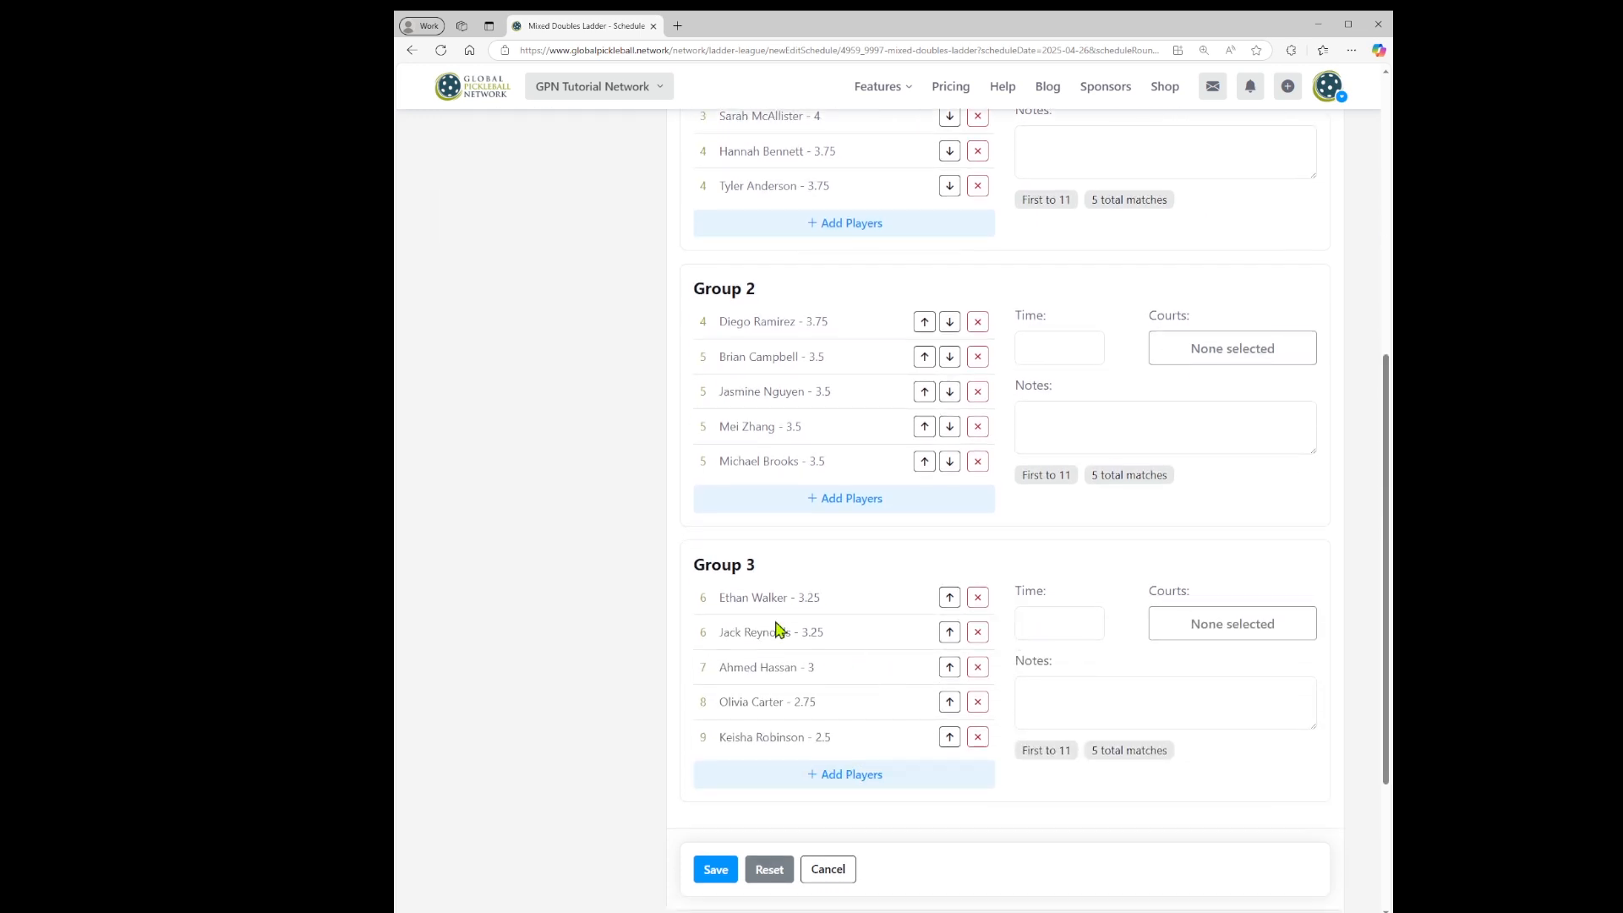
pyautogui.scroll(5, 978, 529)
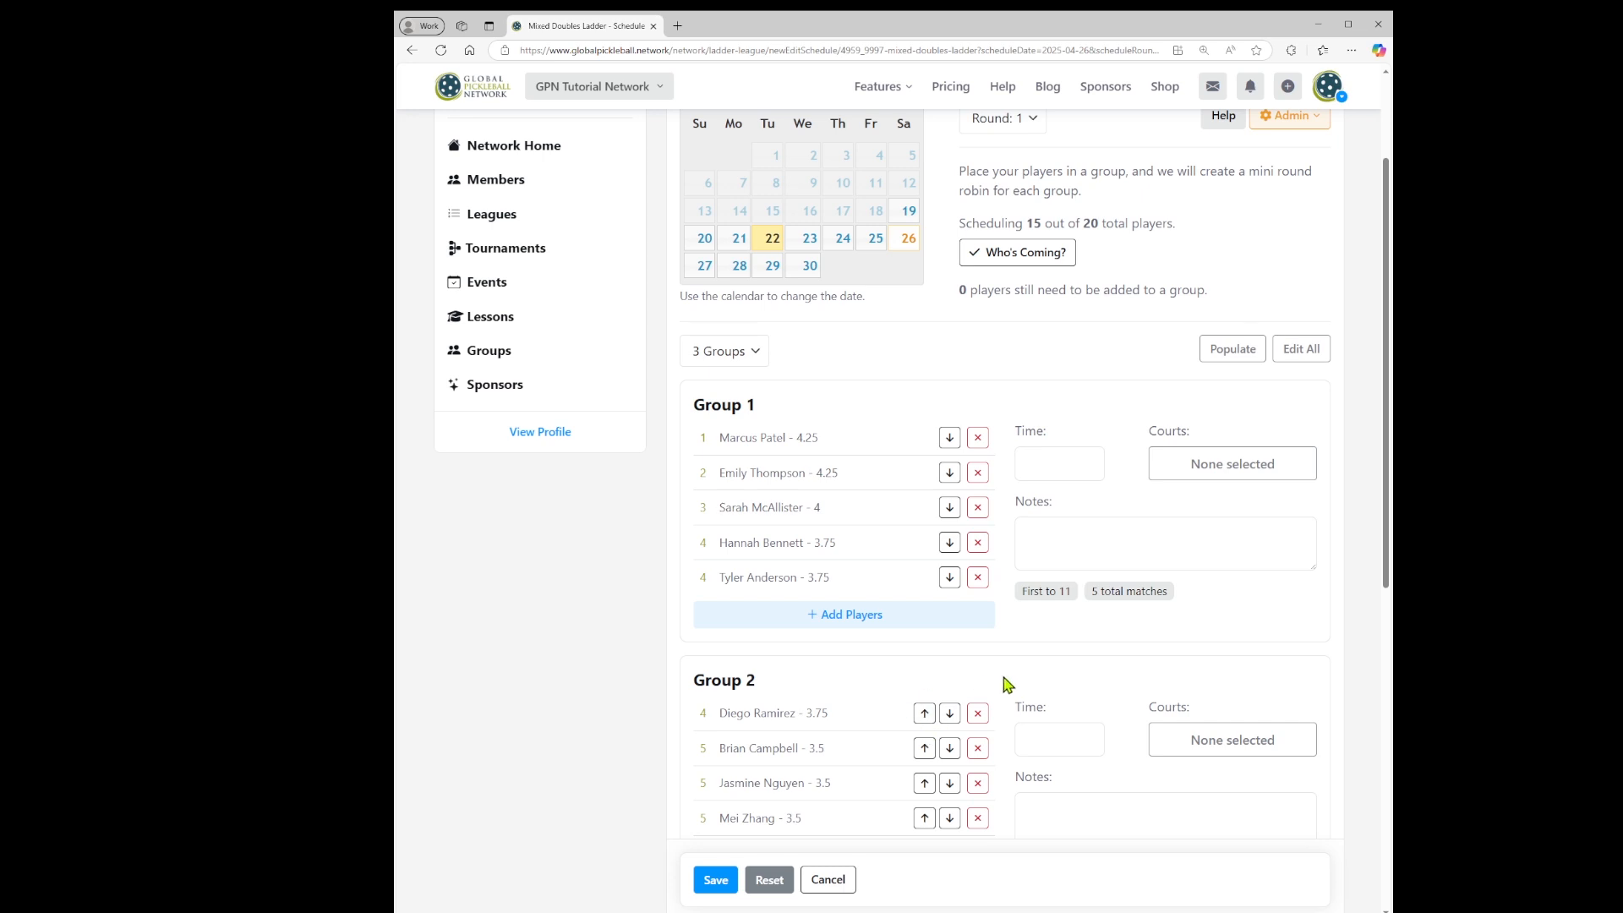
pyautogui.moveTo(1382, 382); pyautogui.dragTo(1382, 491)
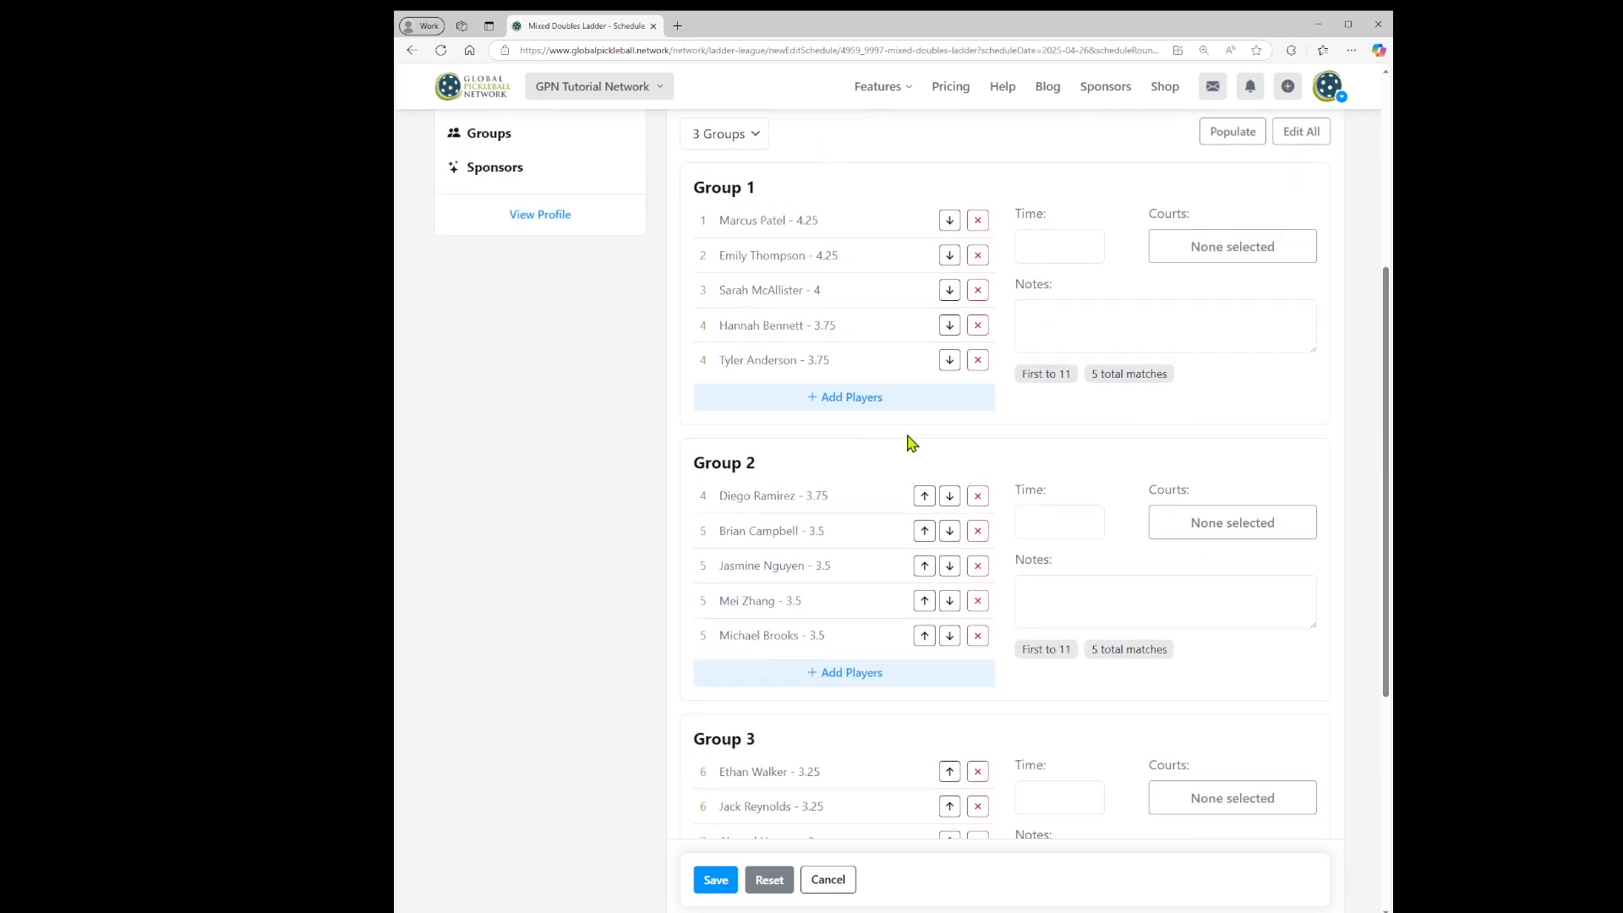
pyautogui.scroll(2, 1308, 453)
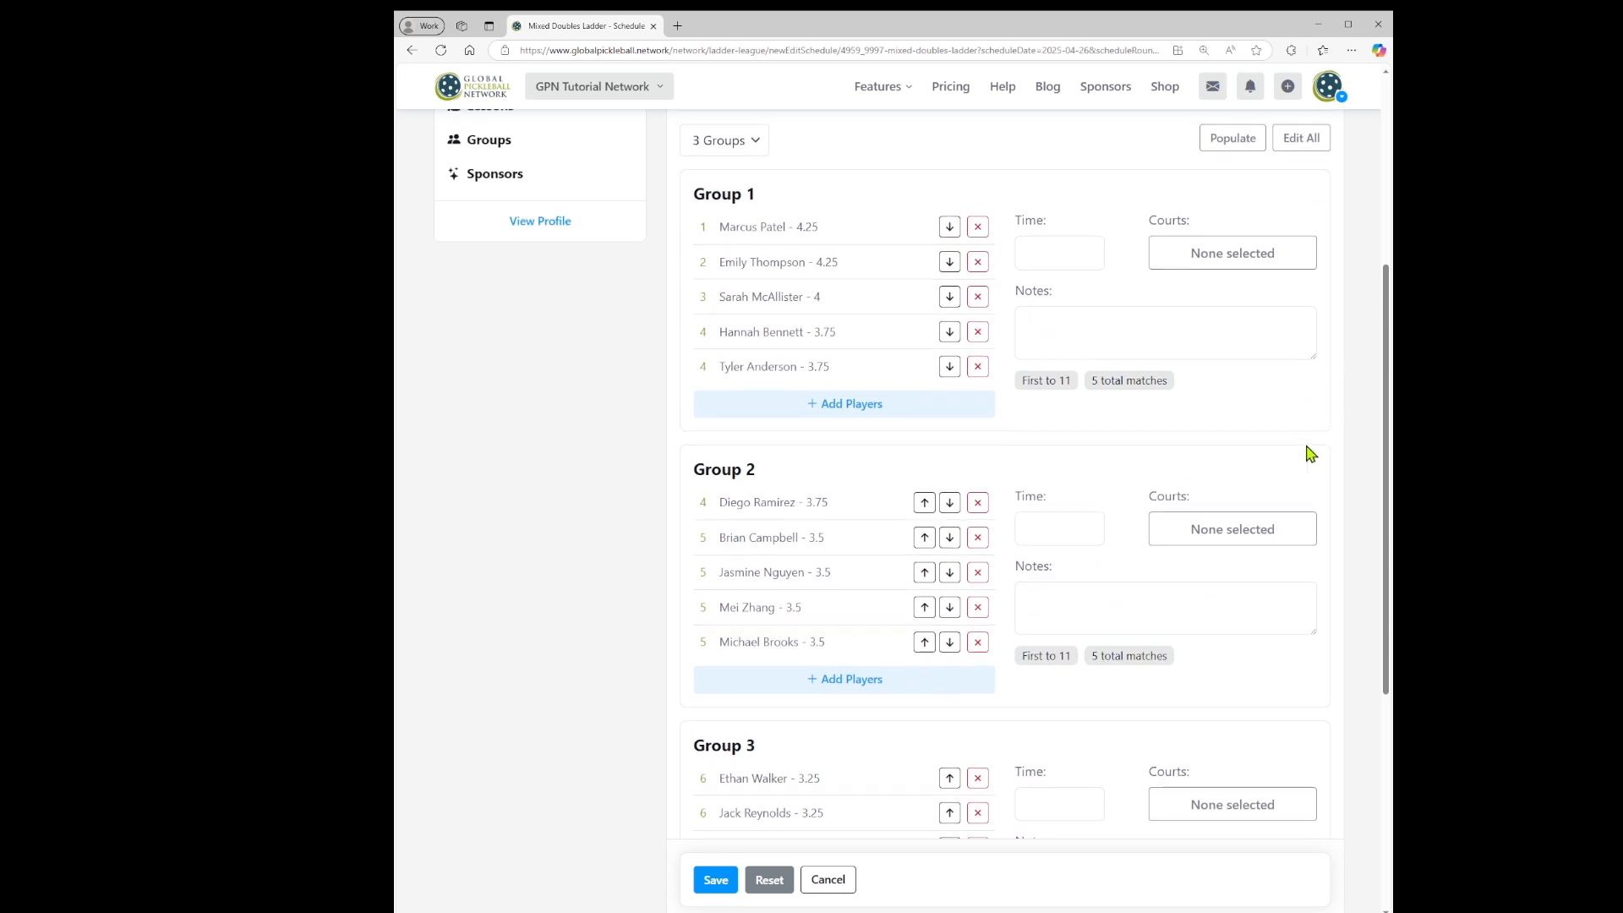
pyautogui.click(1230, 454)
pyautogui.click(1166, 474)
pyautogui.click(1163, 714)
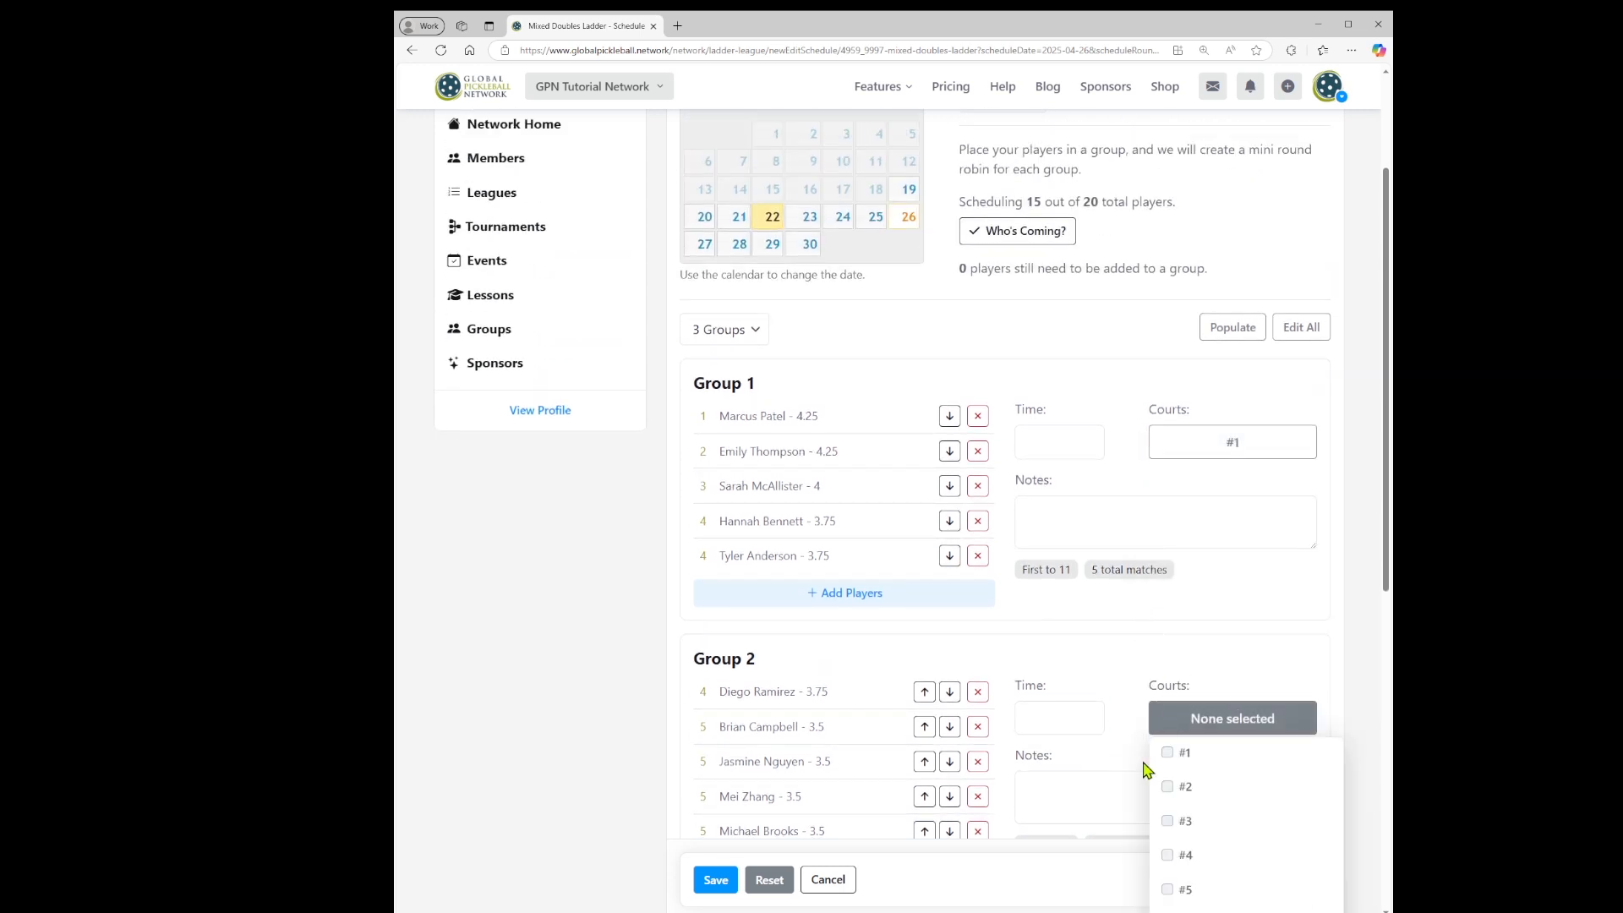
pyautogui.click(1167, 786)
pyautogui.click(1143, 731)
pyautogui.scroll(-3, 1166, 696)
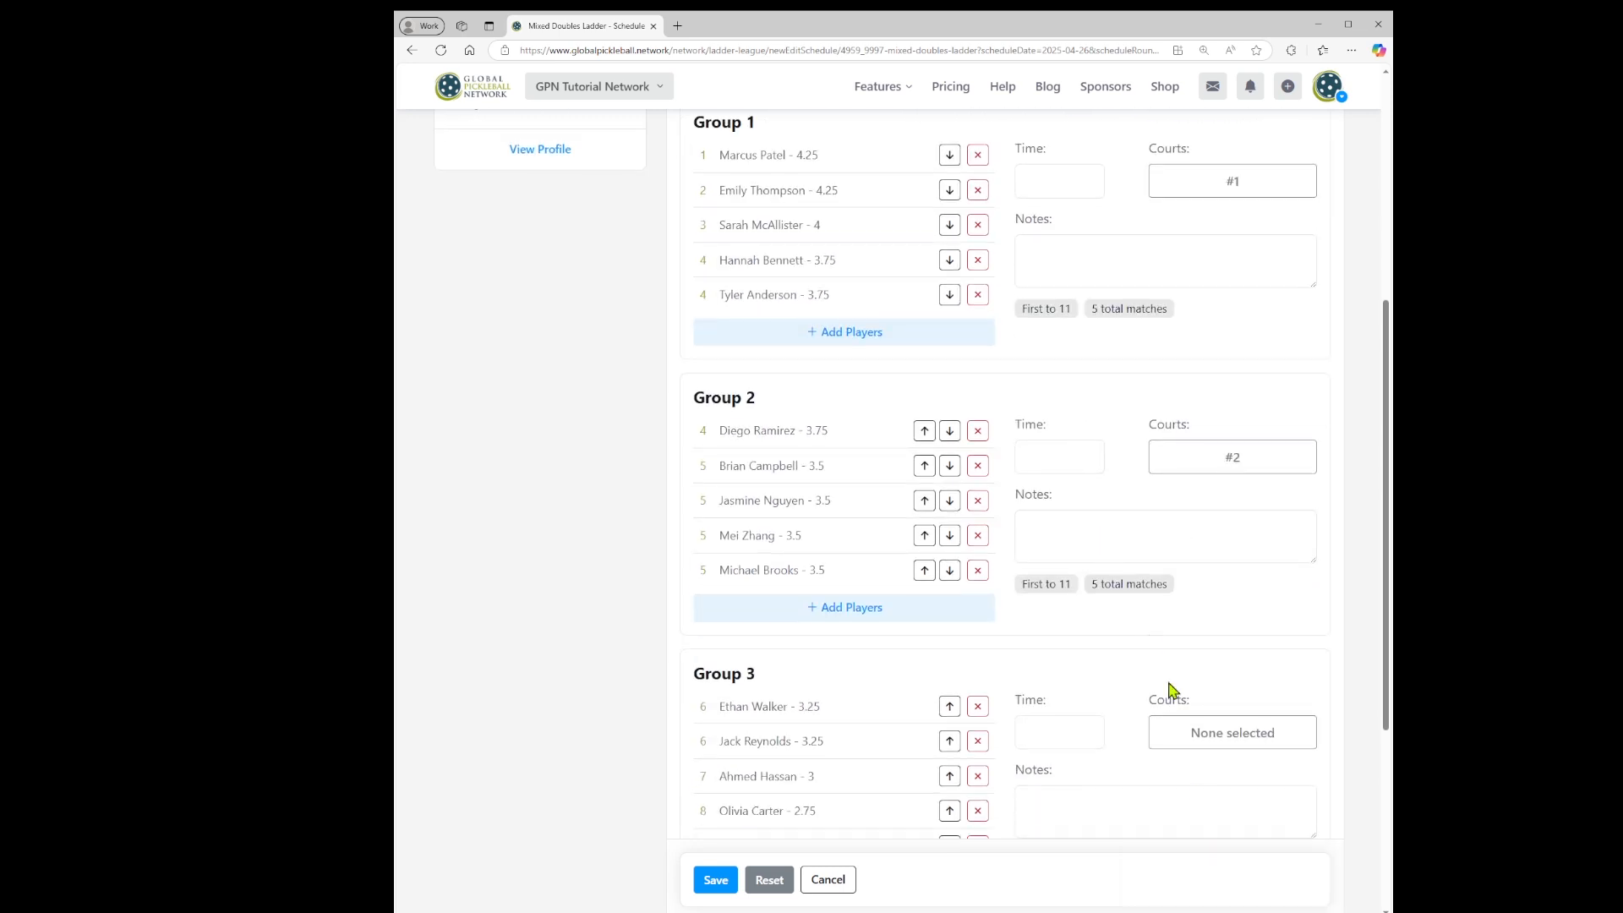
pyautogui.click(1202, 744)
pyautogui.click(1167, 835)
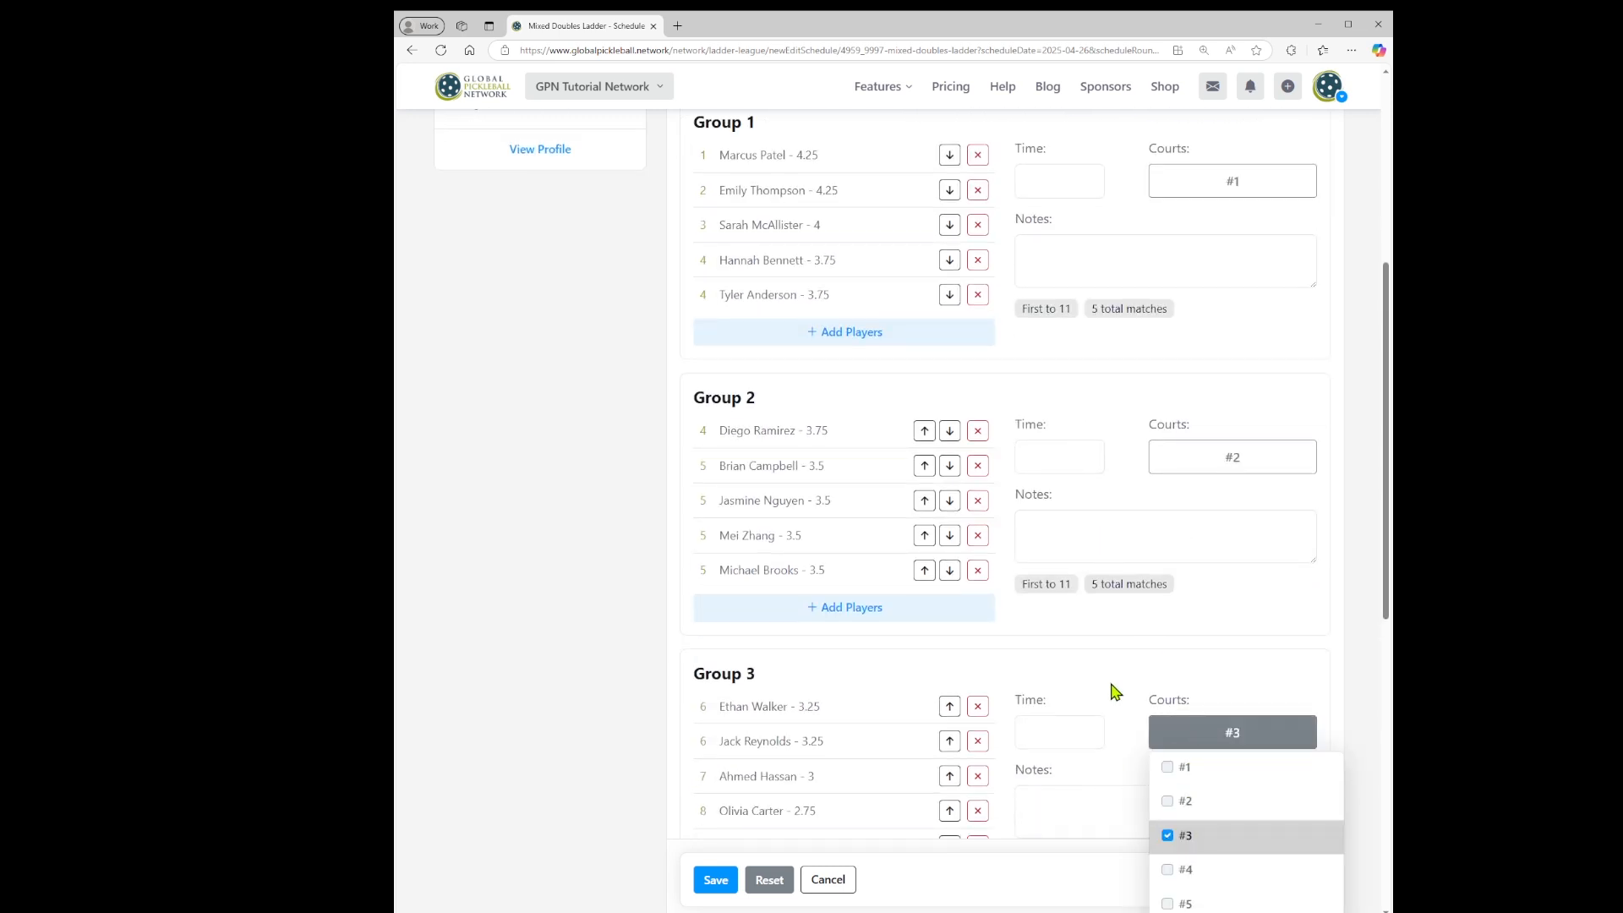
pyautogui.click(1116, 687)
# Apply a 07:00 PM start time to all groups at once.
pyautogui.scroll(5, 1133, 663)
pyautogui.click(1298, 509)
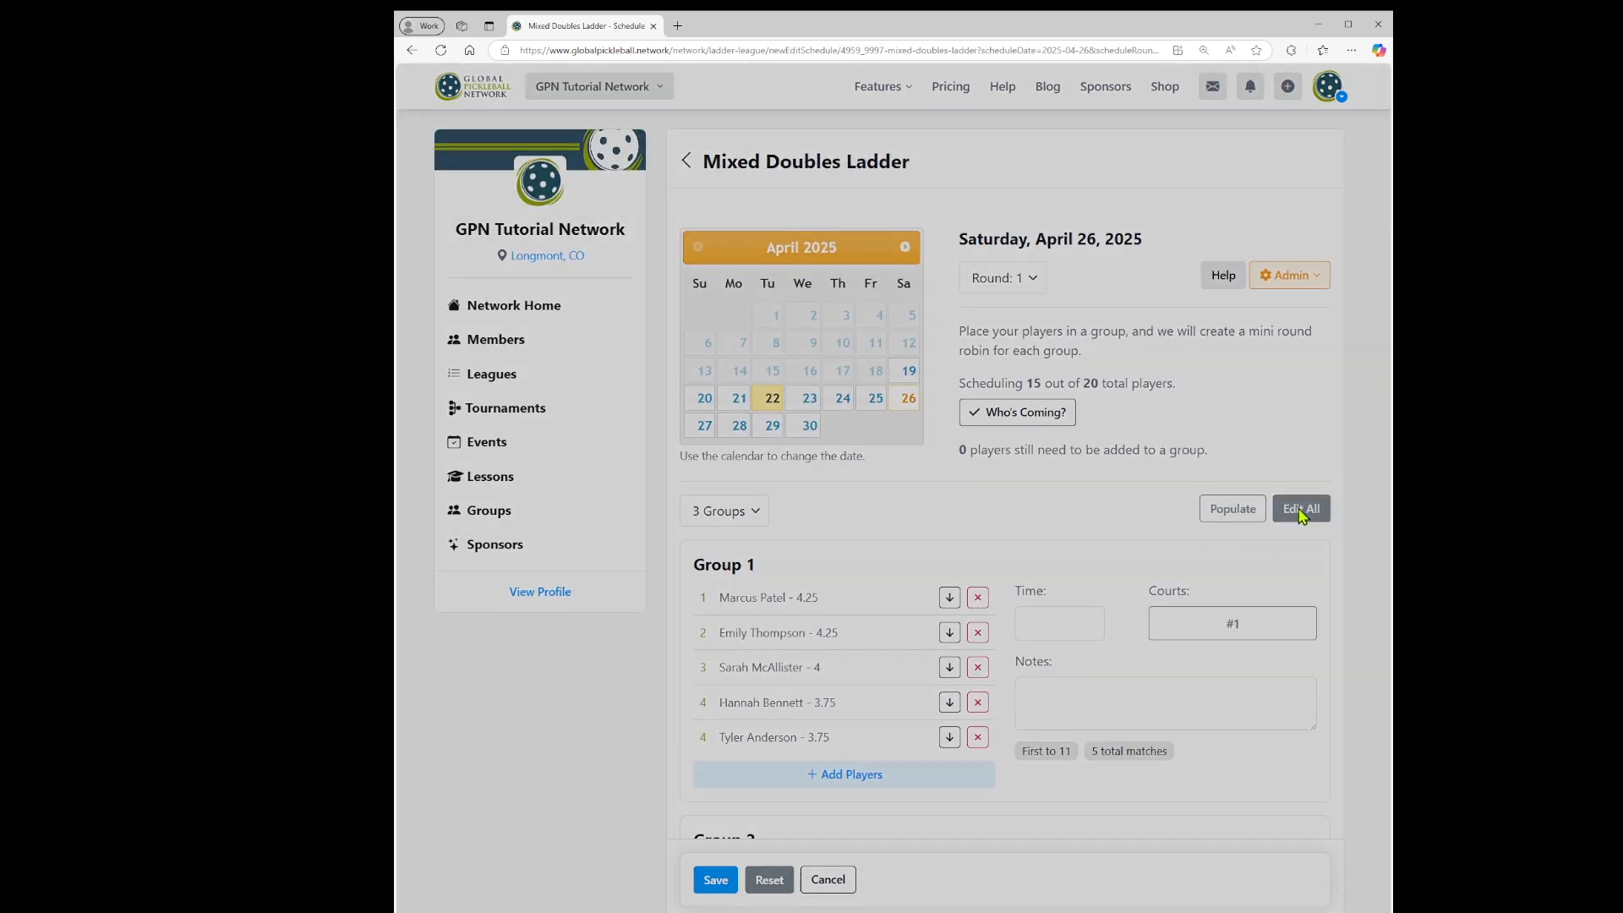
pyautogui.click(813, 174)
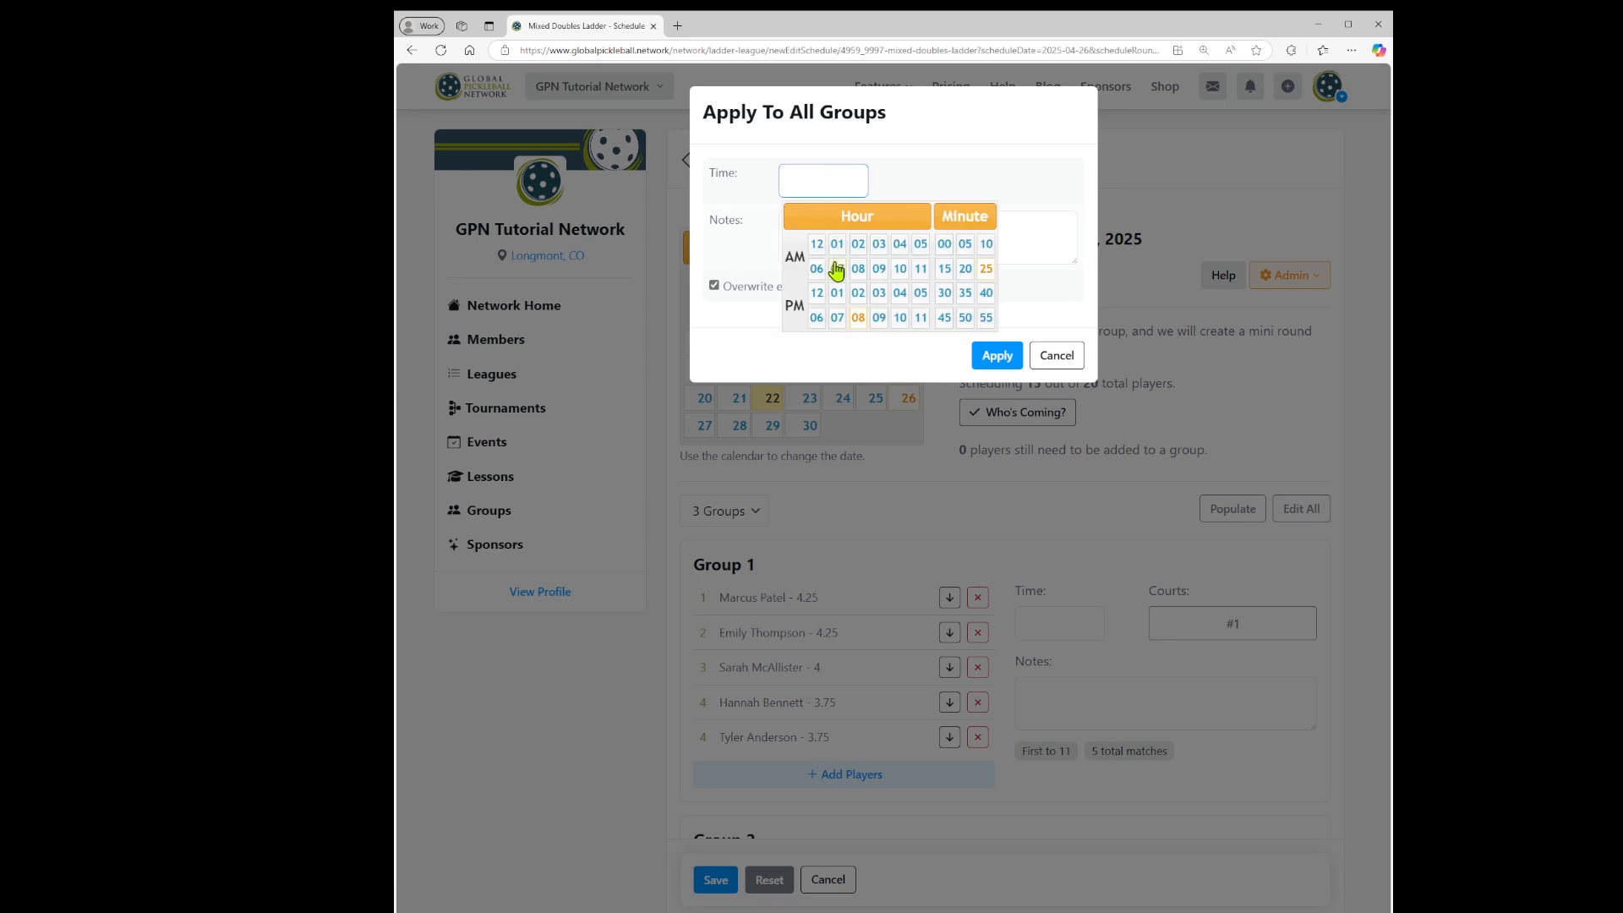
pyautogui.click(838, 318)
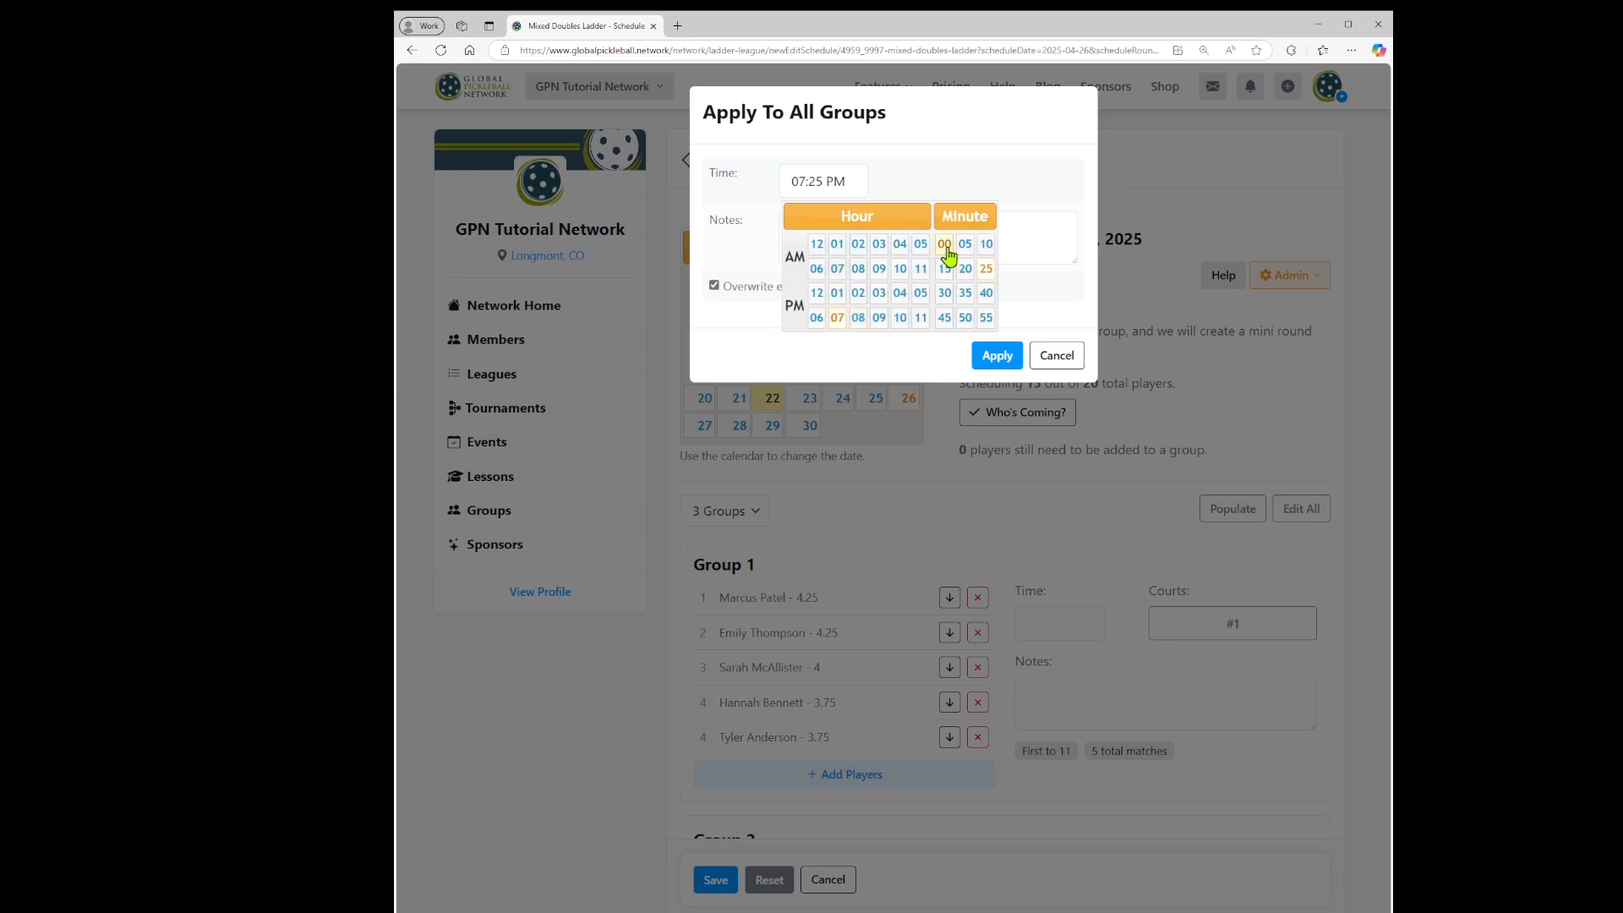
pyautogui.click(946, 247)
pyautogui.click(997, 358)
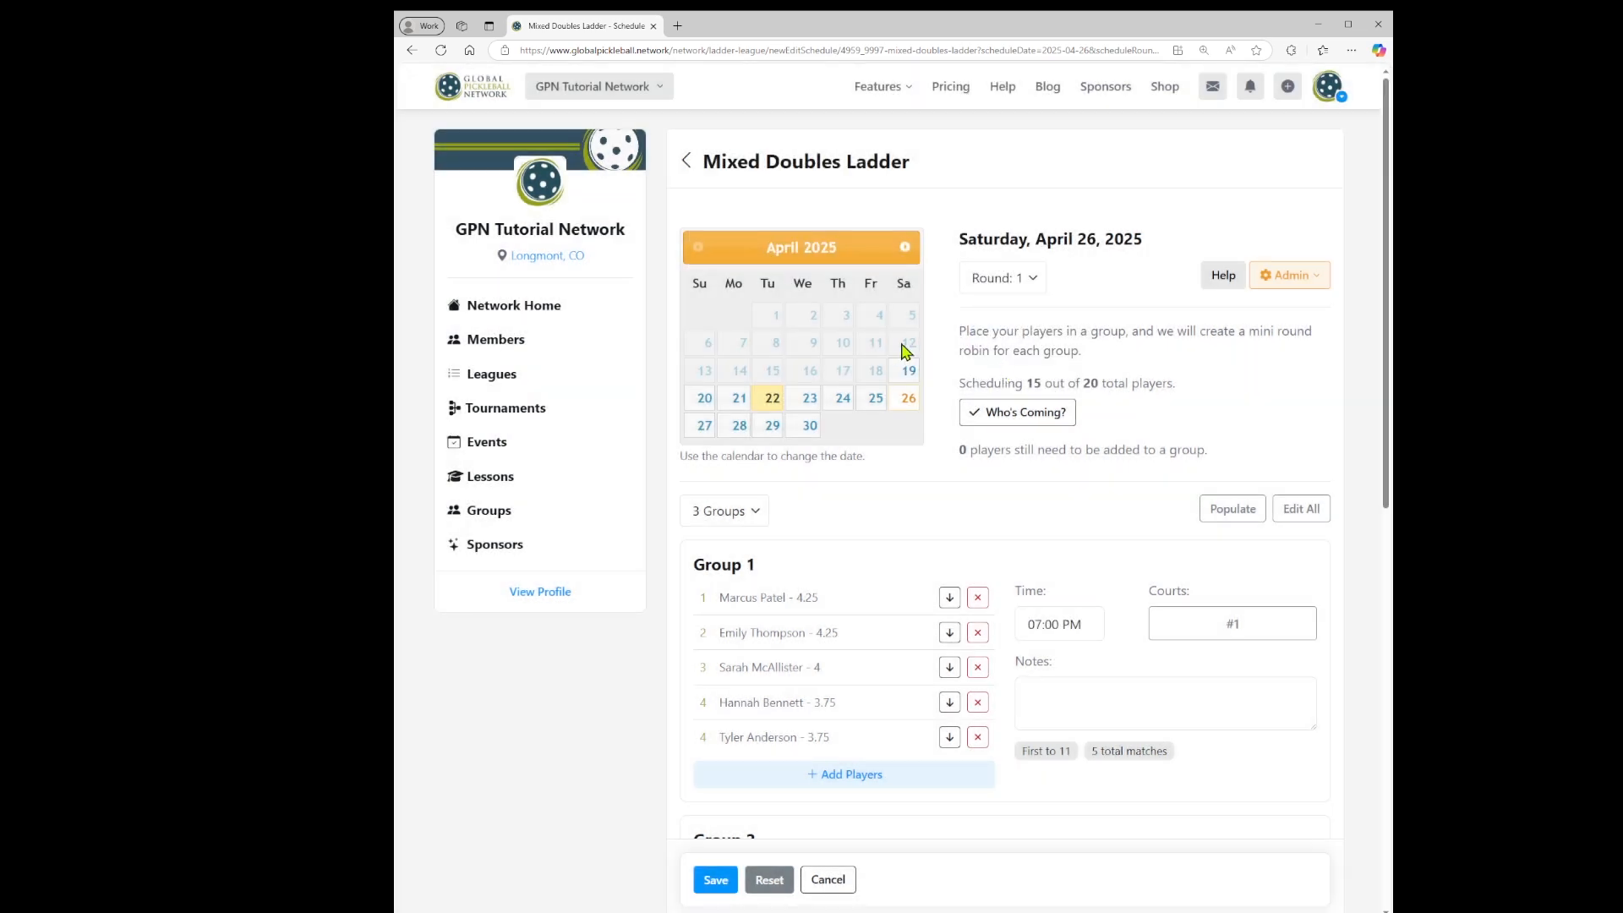
# Save the round 1 schedule without notifying the players of the update.
pyautogui.moveTo(1387, 343); pyautogui.dragTo(1380, 650)
pyautogui.click(714, 811)
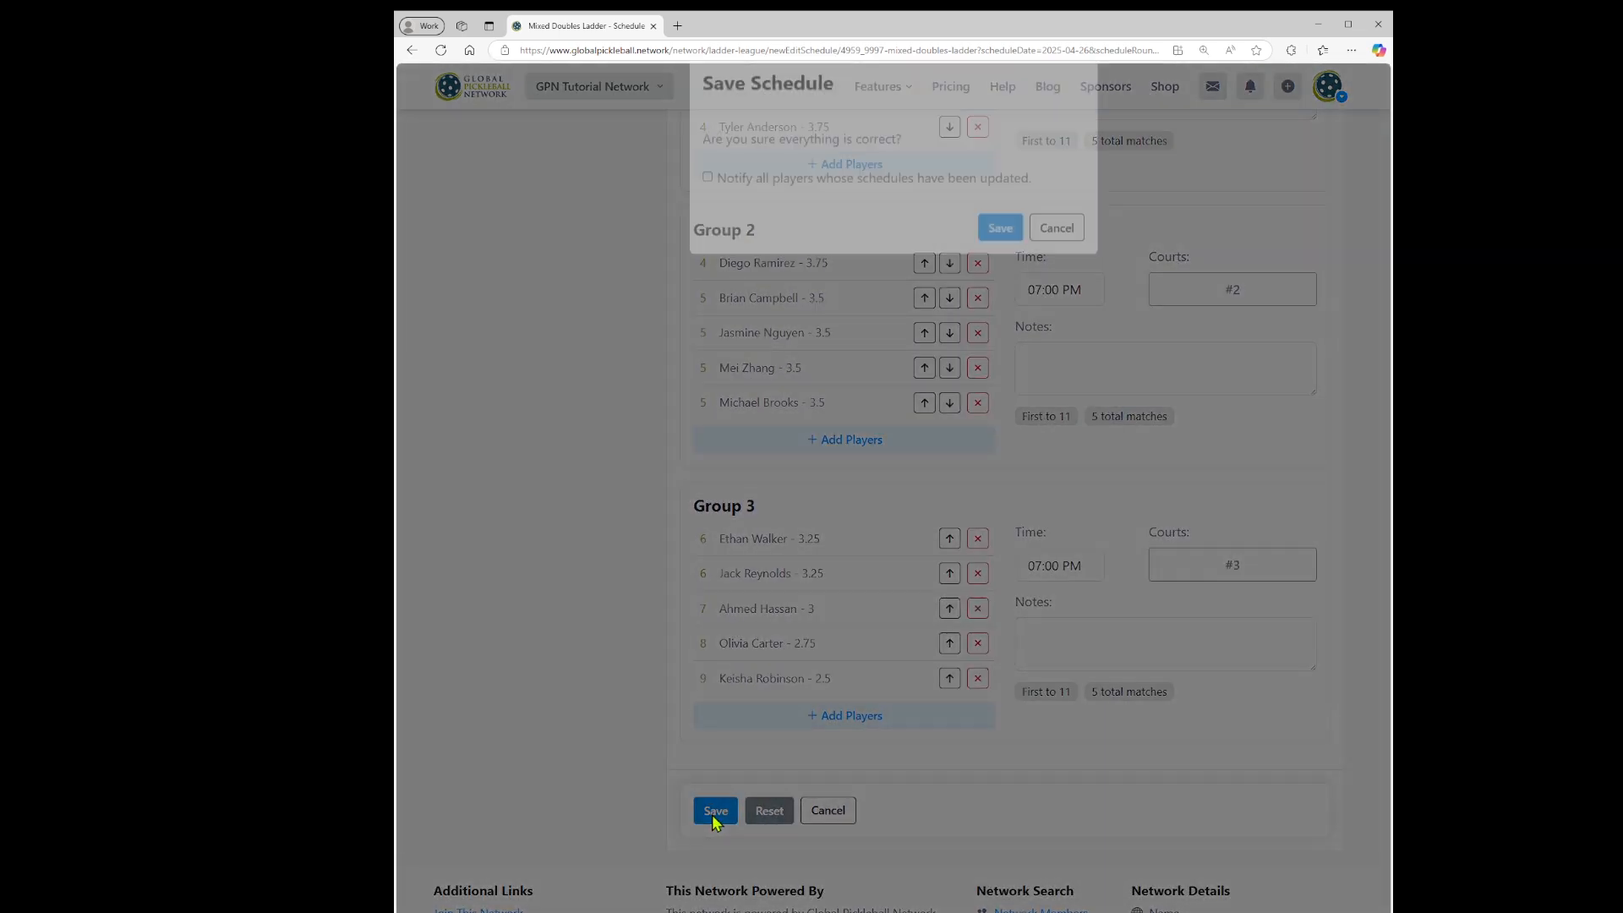
pyautogui.moveTo(718, 211); pyautogui.dragTo(1046, 219)
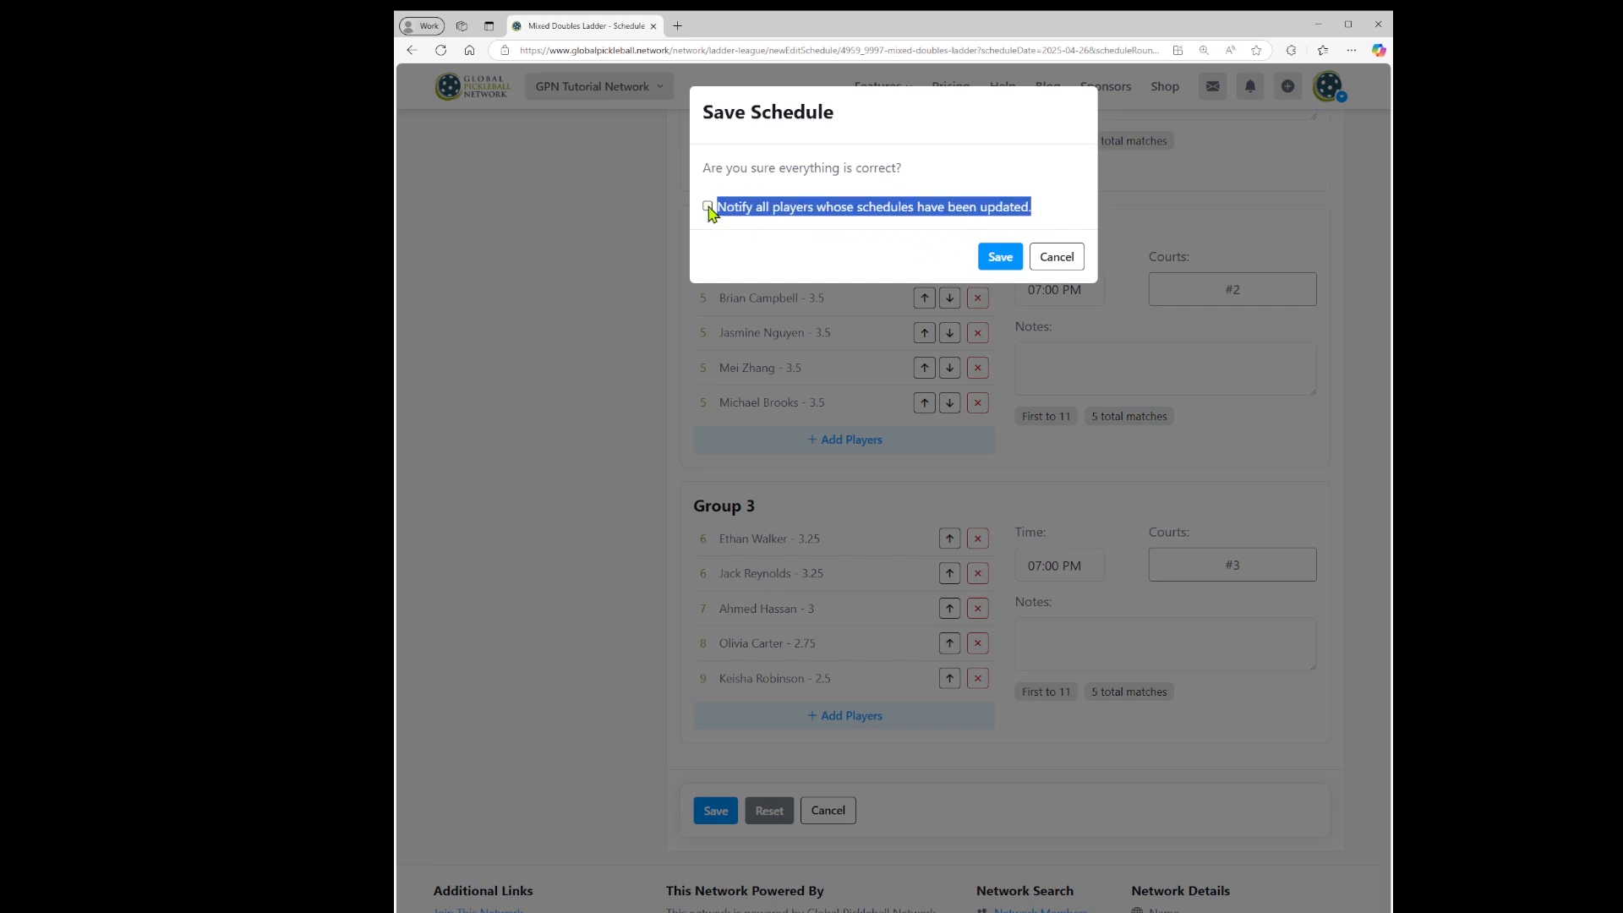
pyautogui.click(1000, 256)
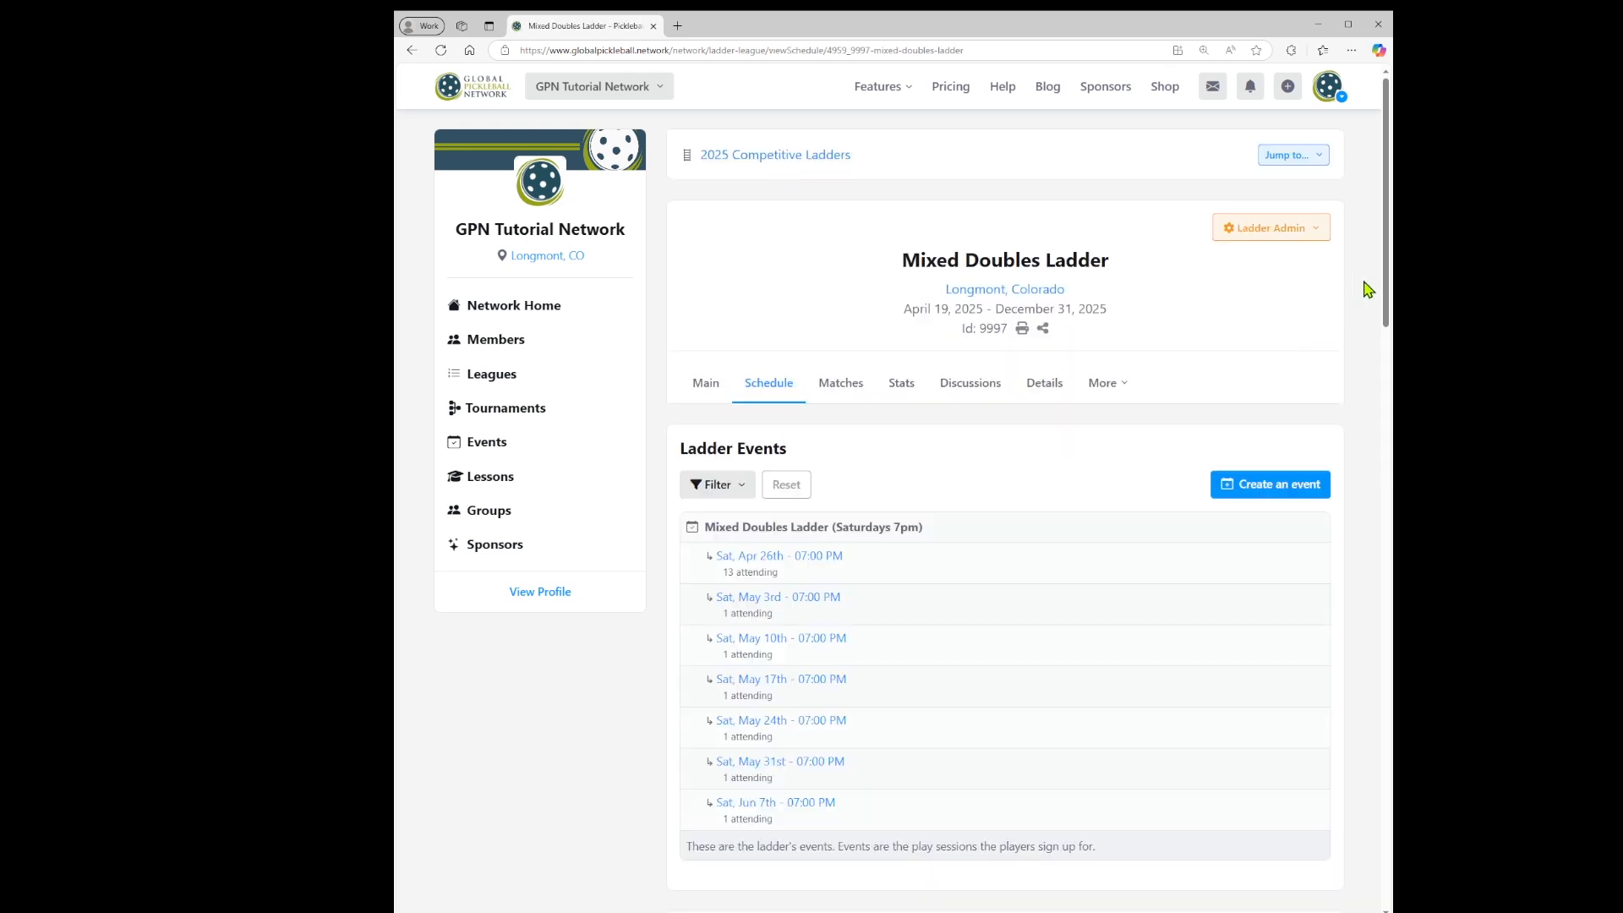
# Review the scheduled matches for April 26, 2025, searching the page for the first name of the fourth-listed player on court 1.
pyautogui.moveTo(1389, 269); pyautogui.dragTo(1388, 321)
pyautogui.scroll(-4, 1027, 511)
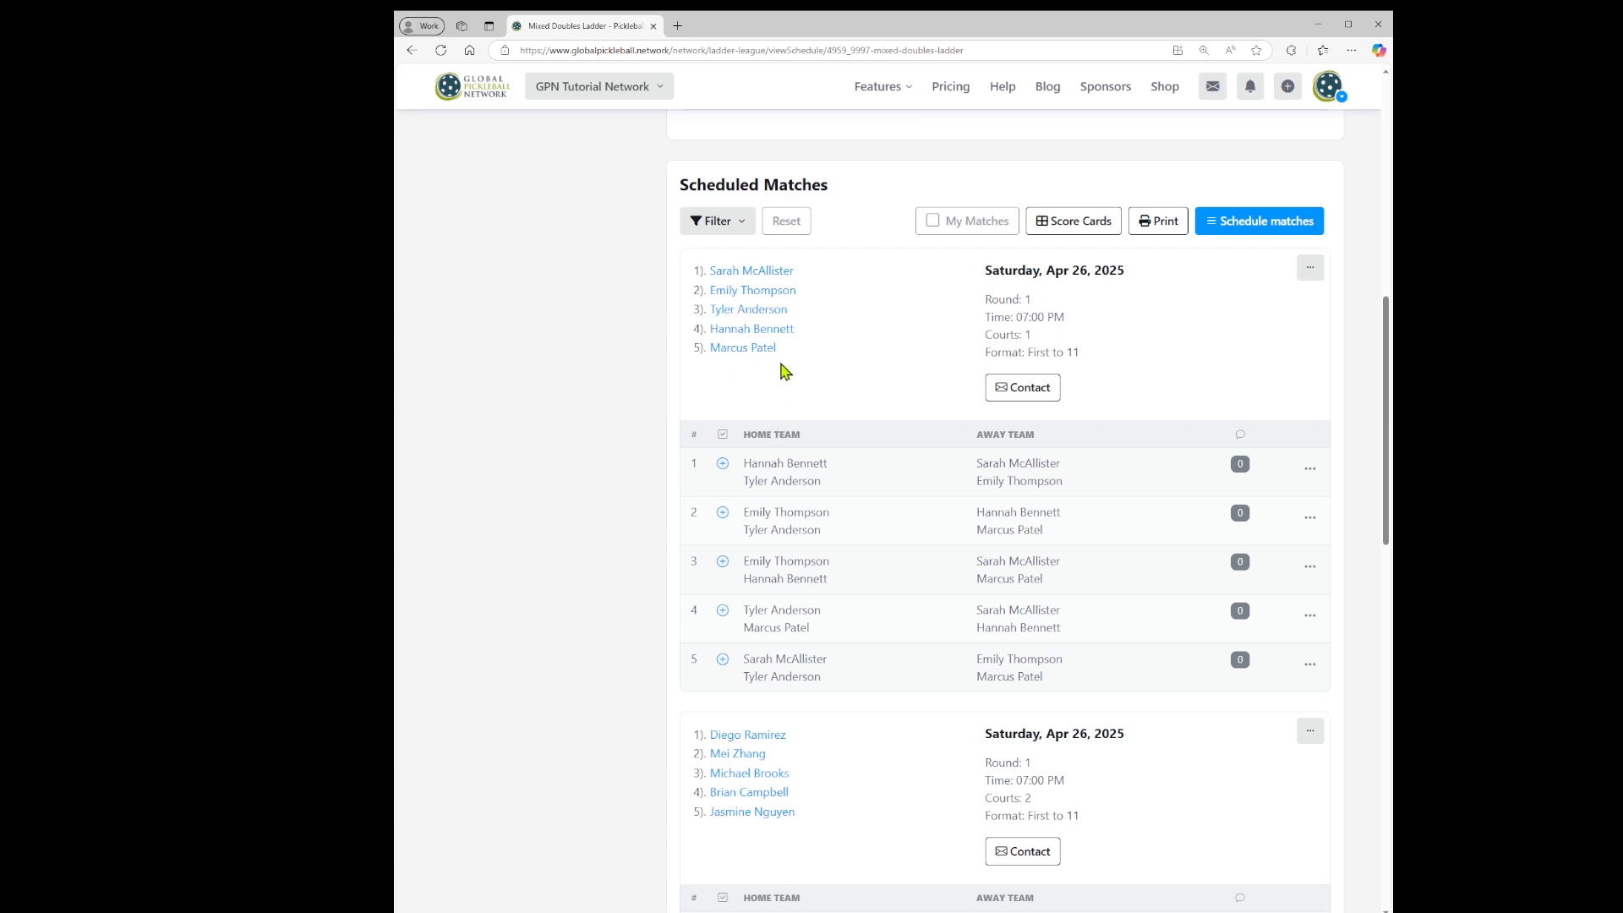
pyautogui.hotkey('ctrl', 'f')
pyautogui.write('Hanna')
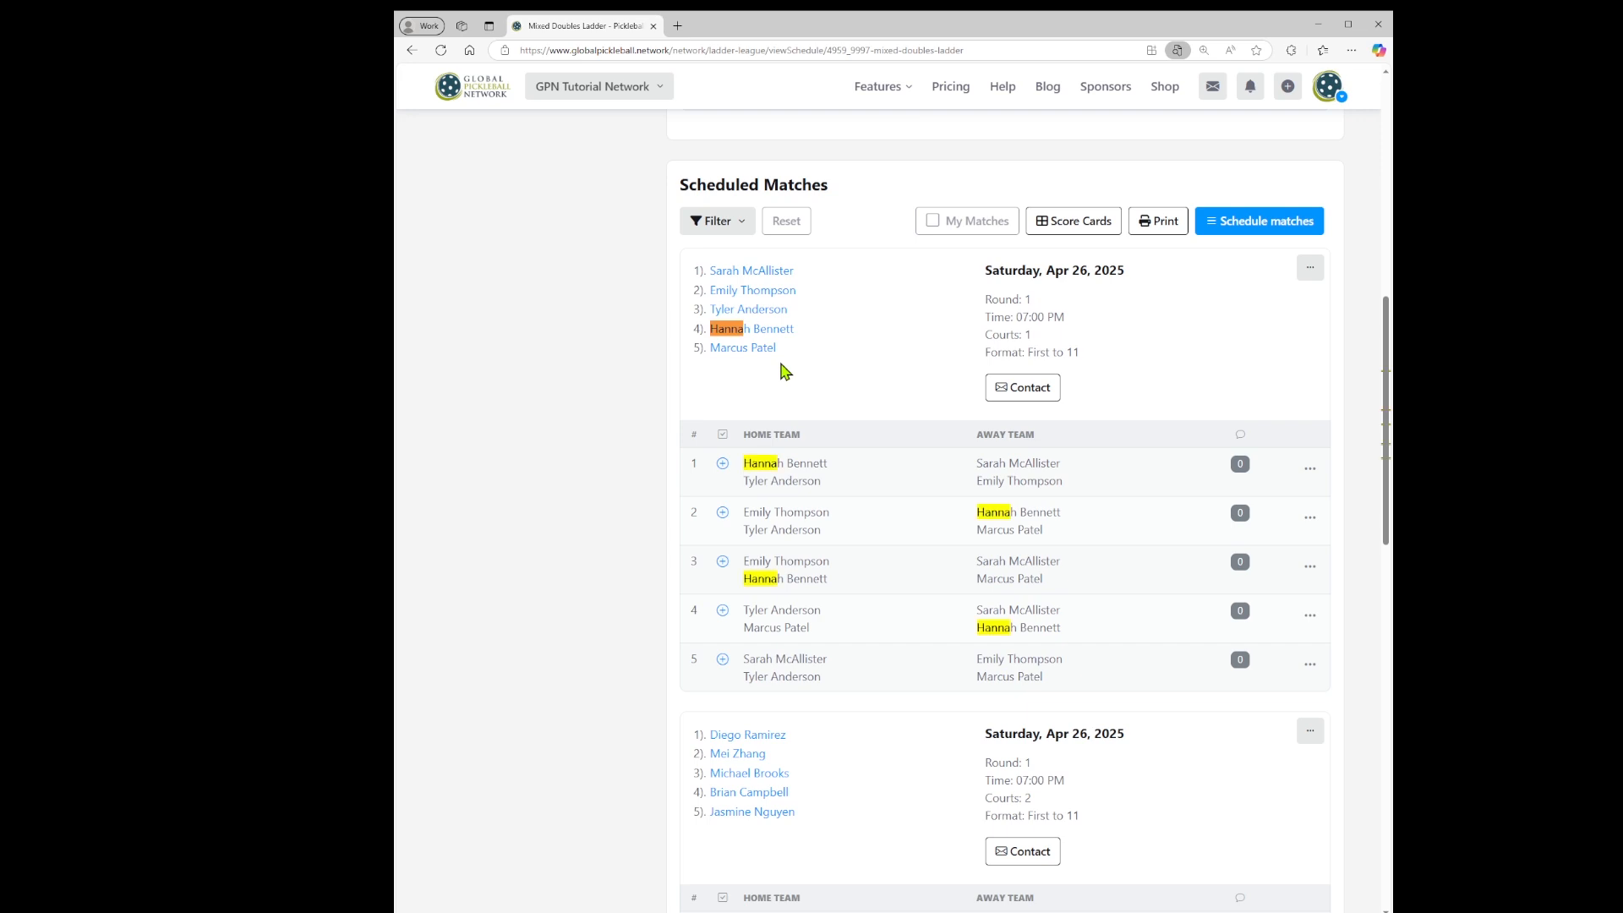
pyautogui.write('h')
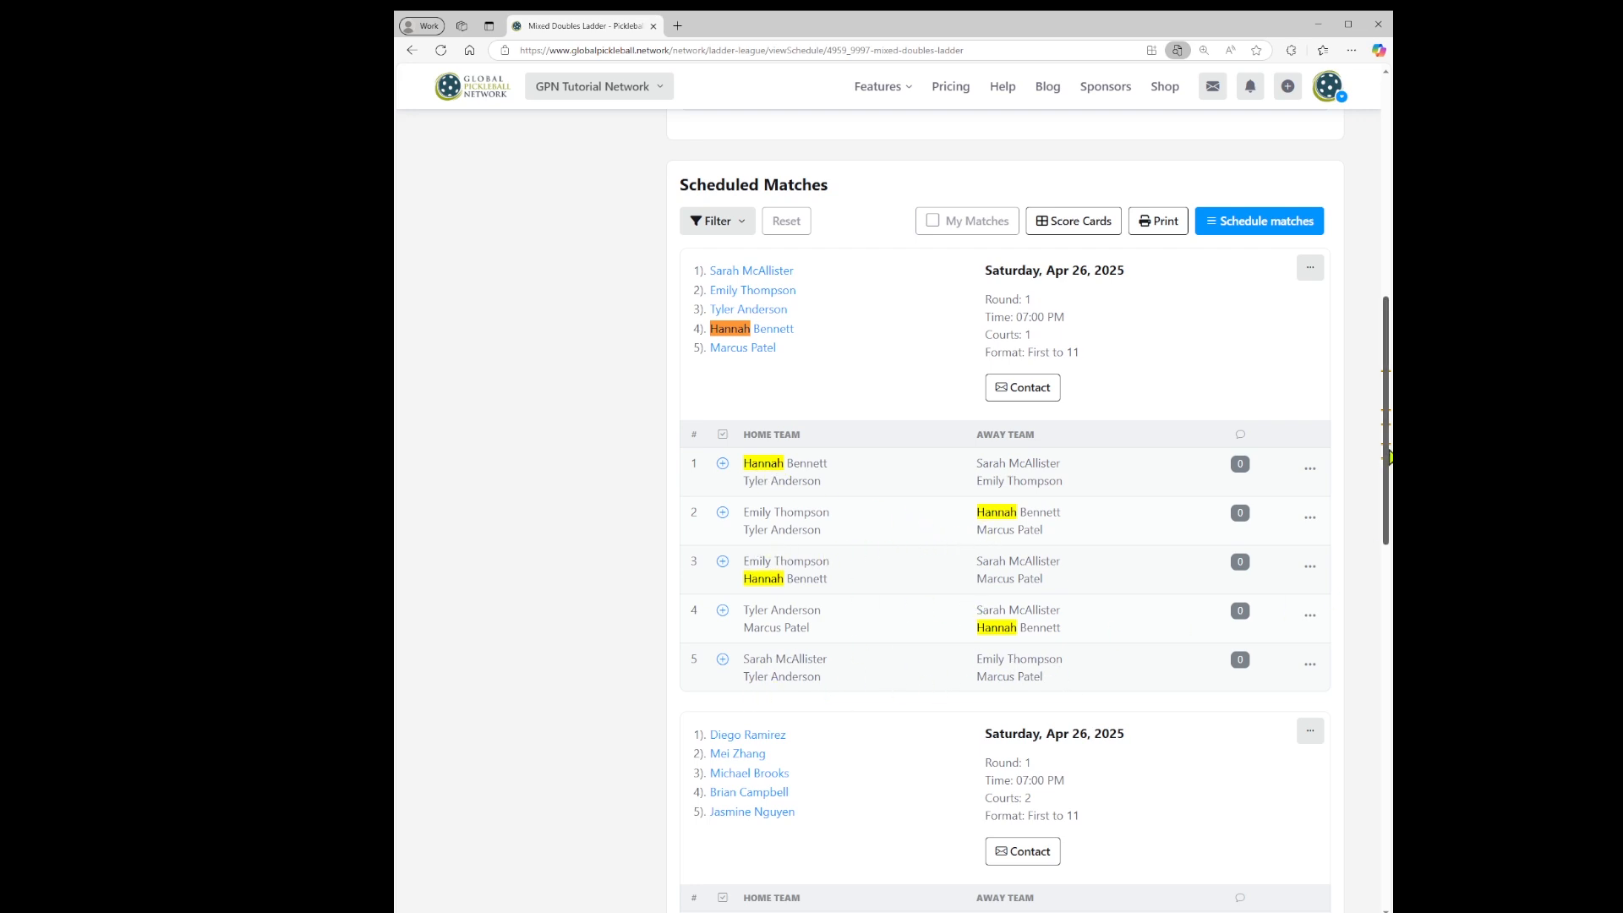
pyautogui.moveTo(1387, 478); pyautogui.dragTo(1377, 228)
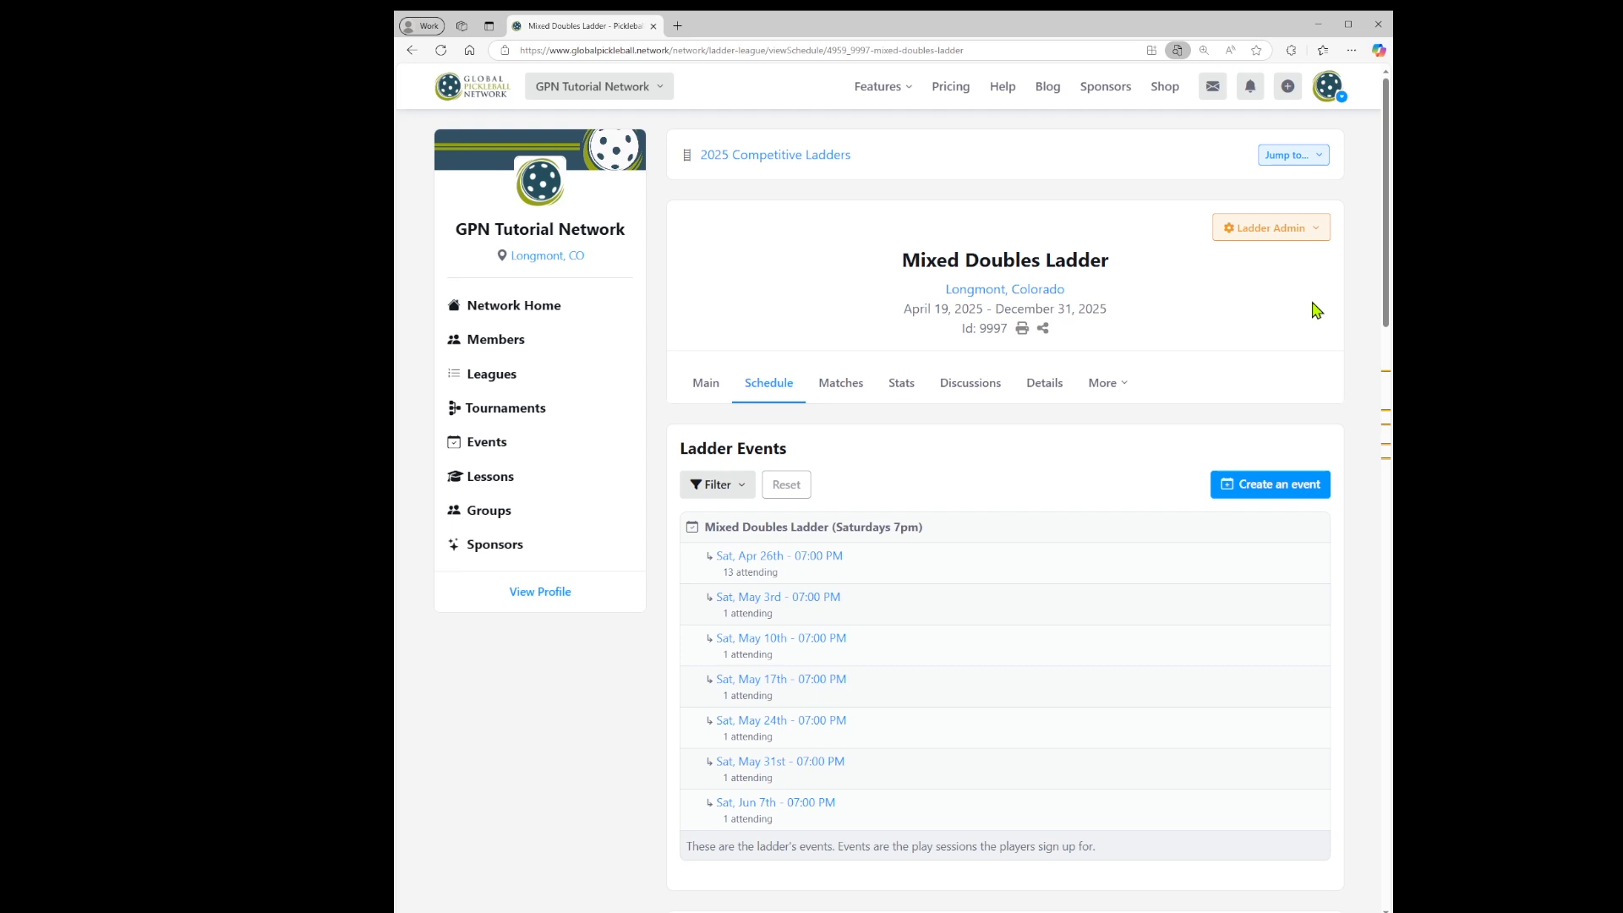
pyautogui.moveTo(1385, 319); pyautogui.dragTo(1386, 537)
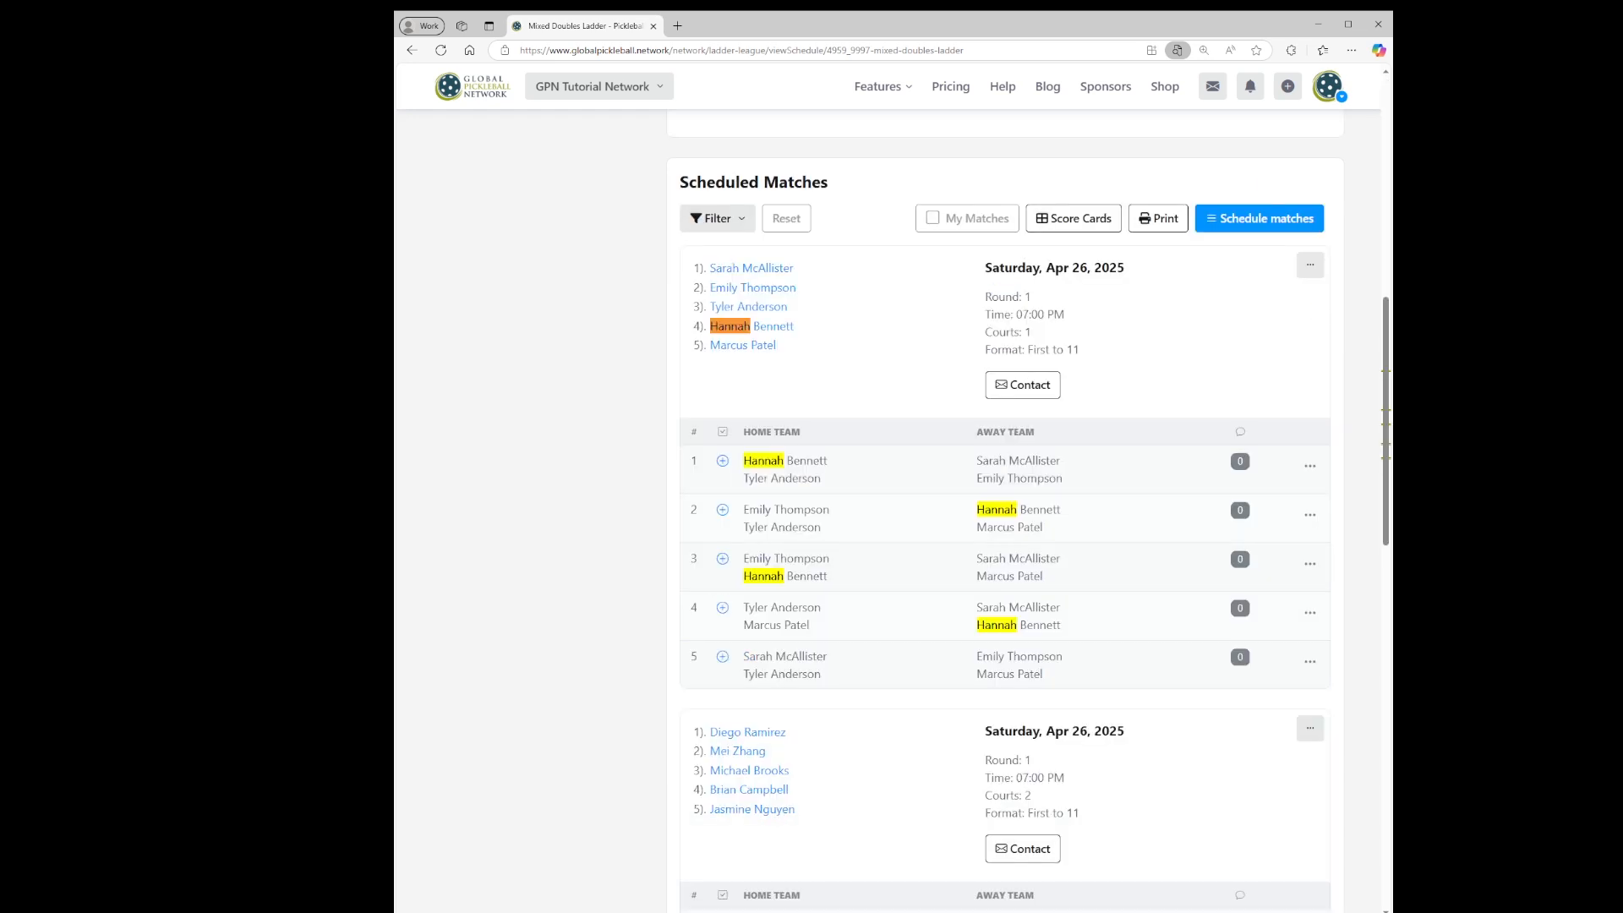